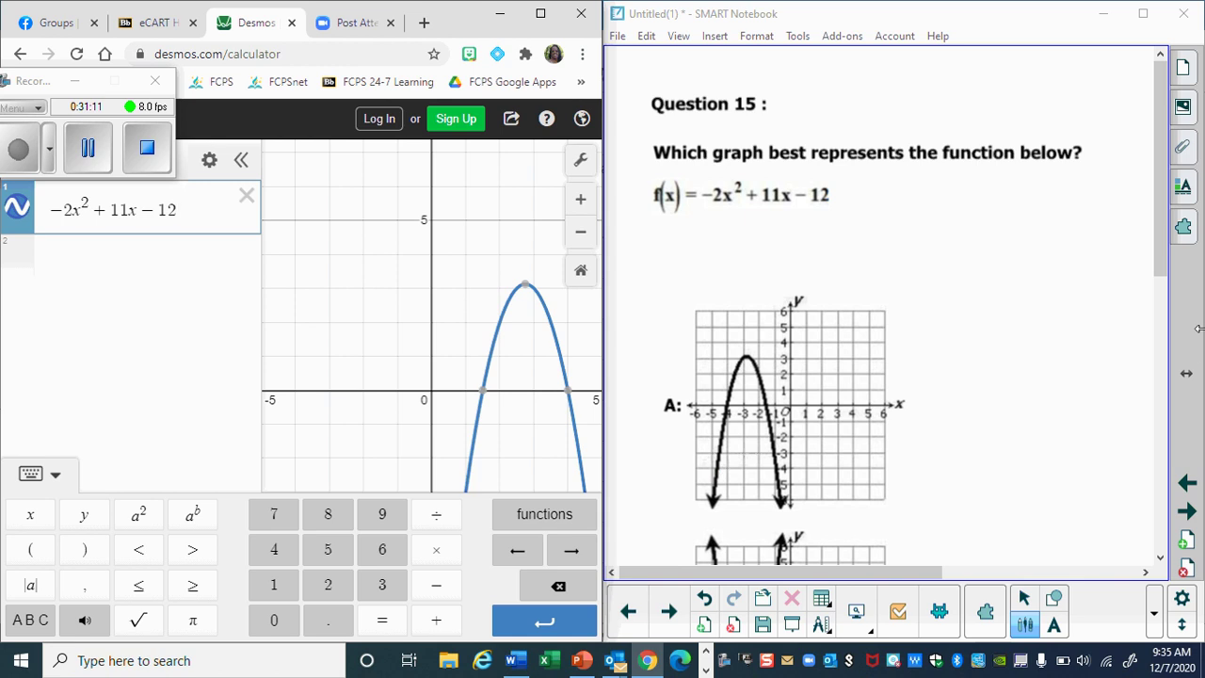
Page past Question 15's graphs to Question 16 and scroll down to its four domain choices.
drag(1176, 243, 1190, 513)
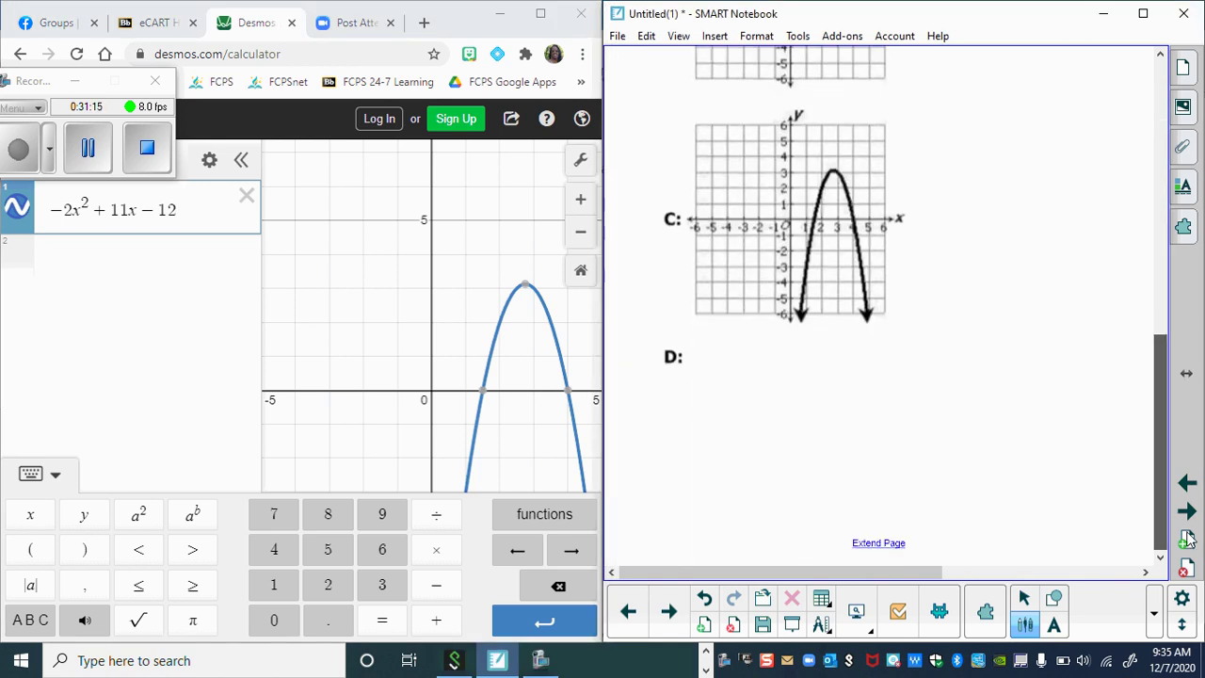
click(669, 612)
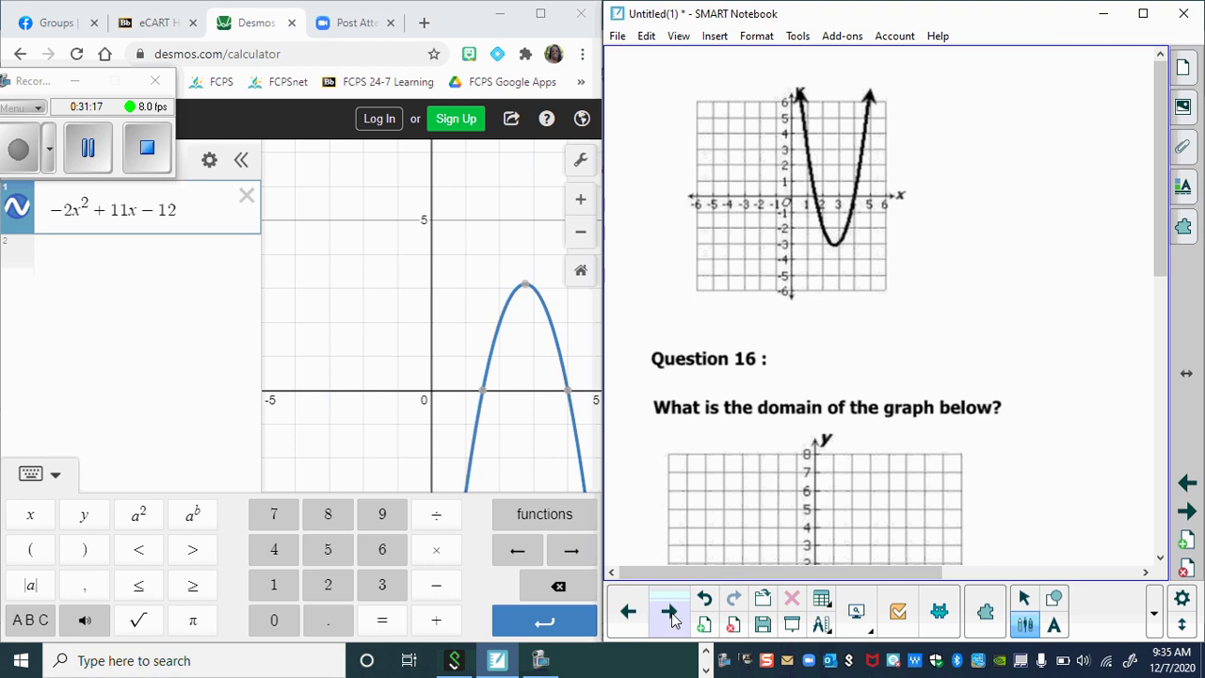
click(628, 611)
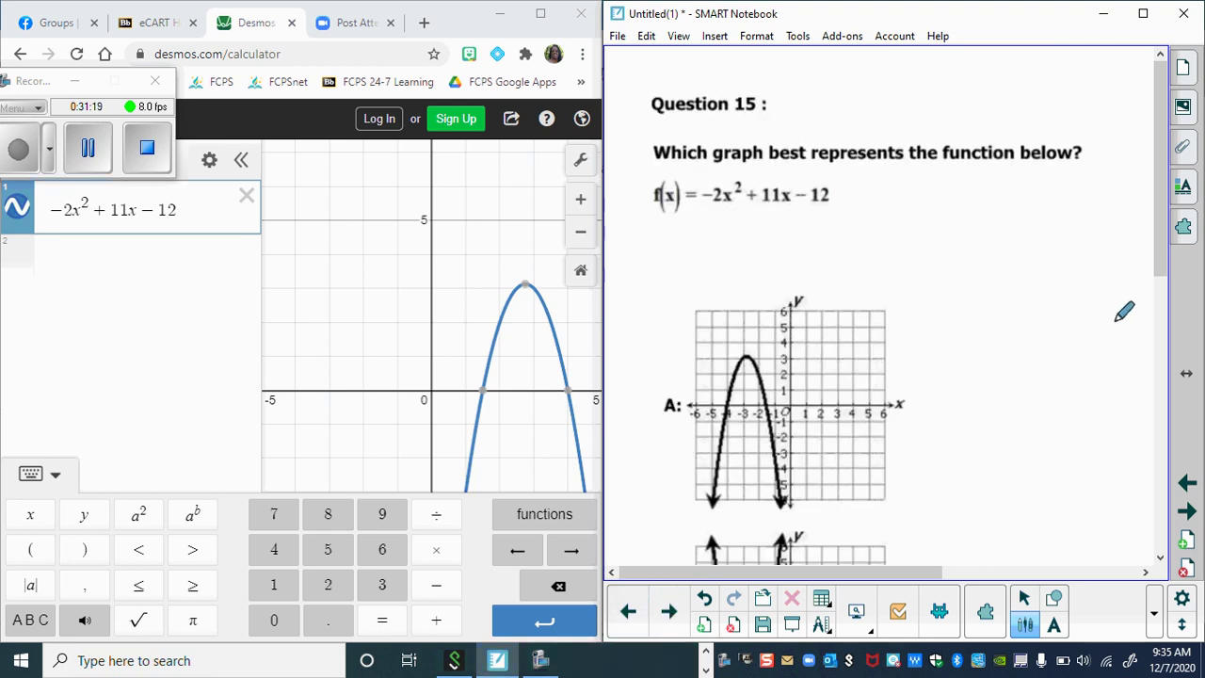
drag(1169, 247, 1171, 462)
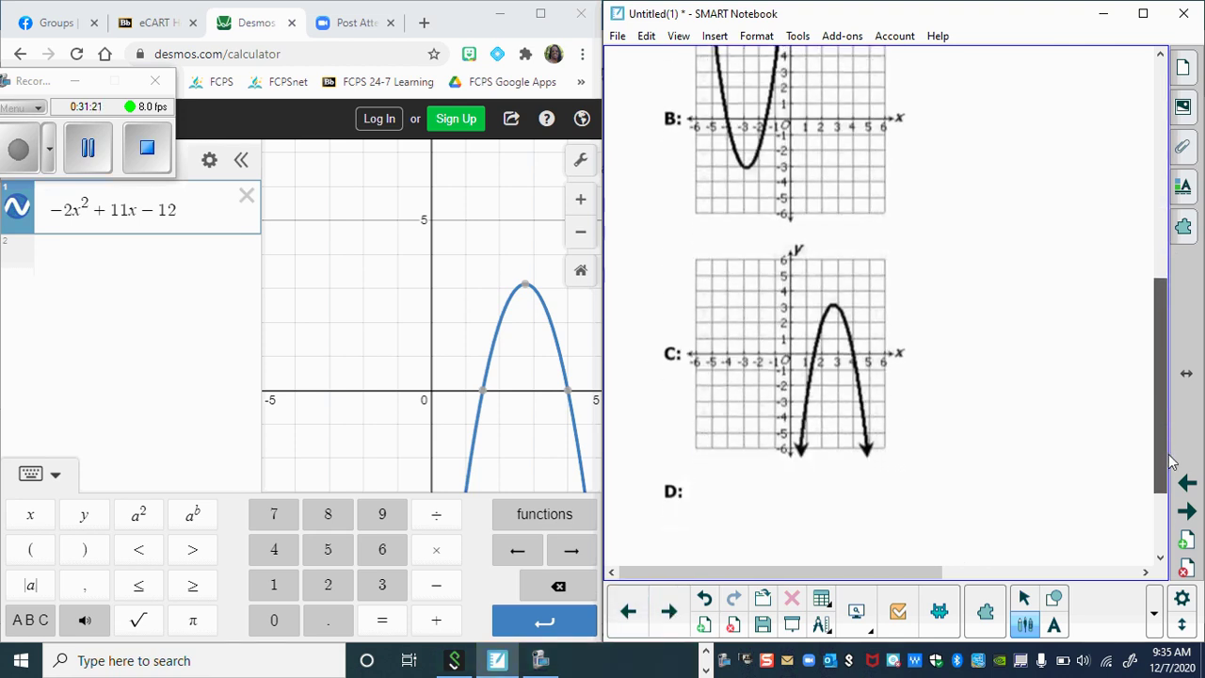
click(679, 612)
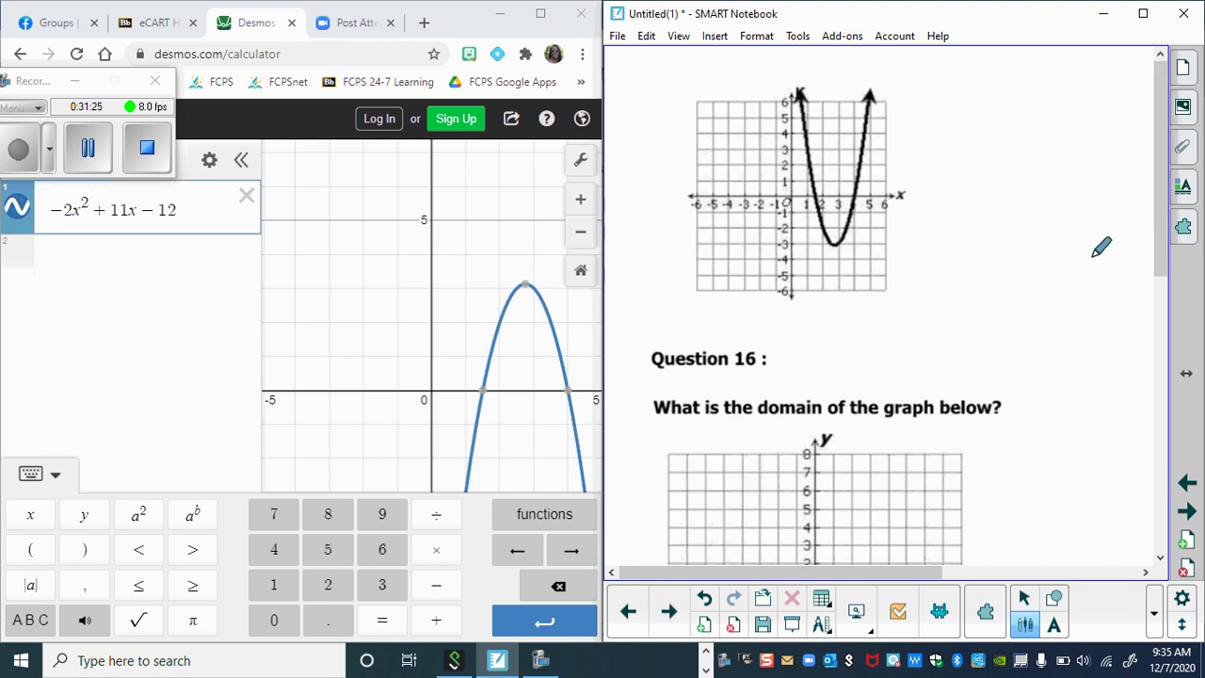
drag(1167, 193, 1177, 371)
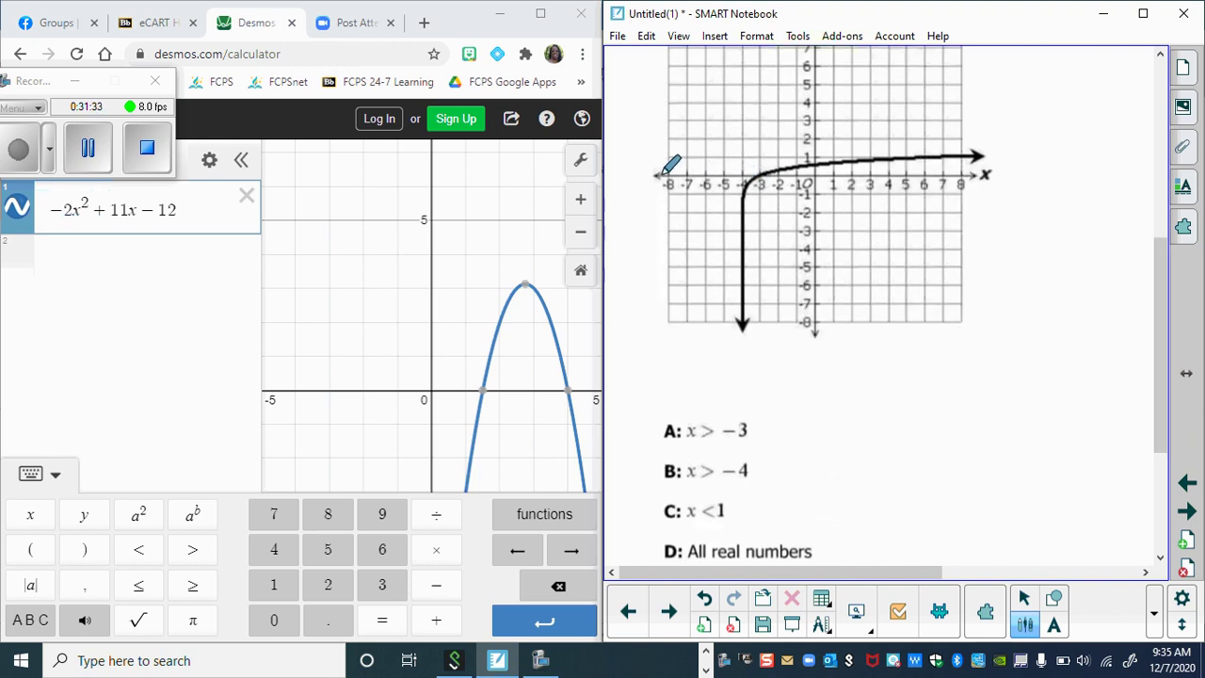
Trace the curve's x-axis spread and the x = −3 line in blue ink, then circle B: x > −4.
mouse_move(654, 176)
mouse_down()
mouse_move(1001, 175)
mouse_move(1001, 198)
mouse_up()
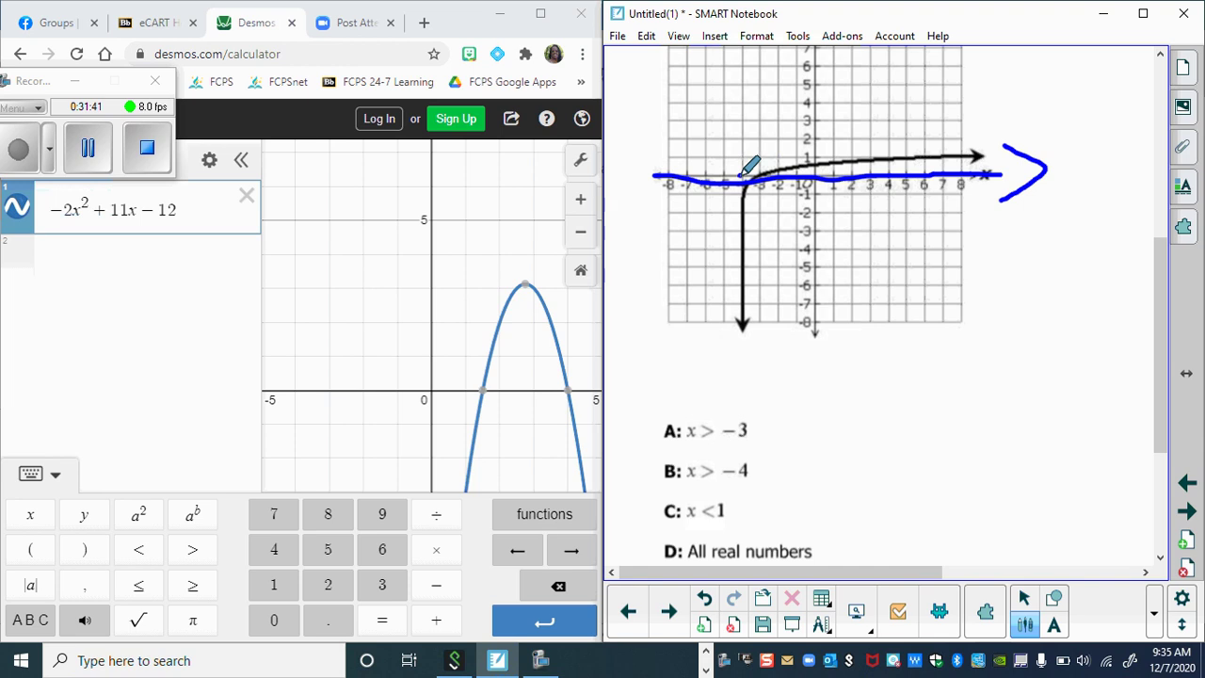
drag(745, 184, 742, 315)
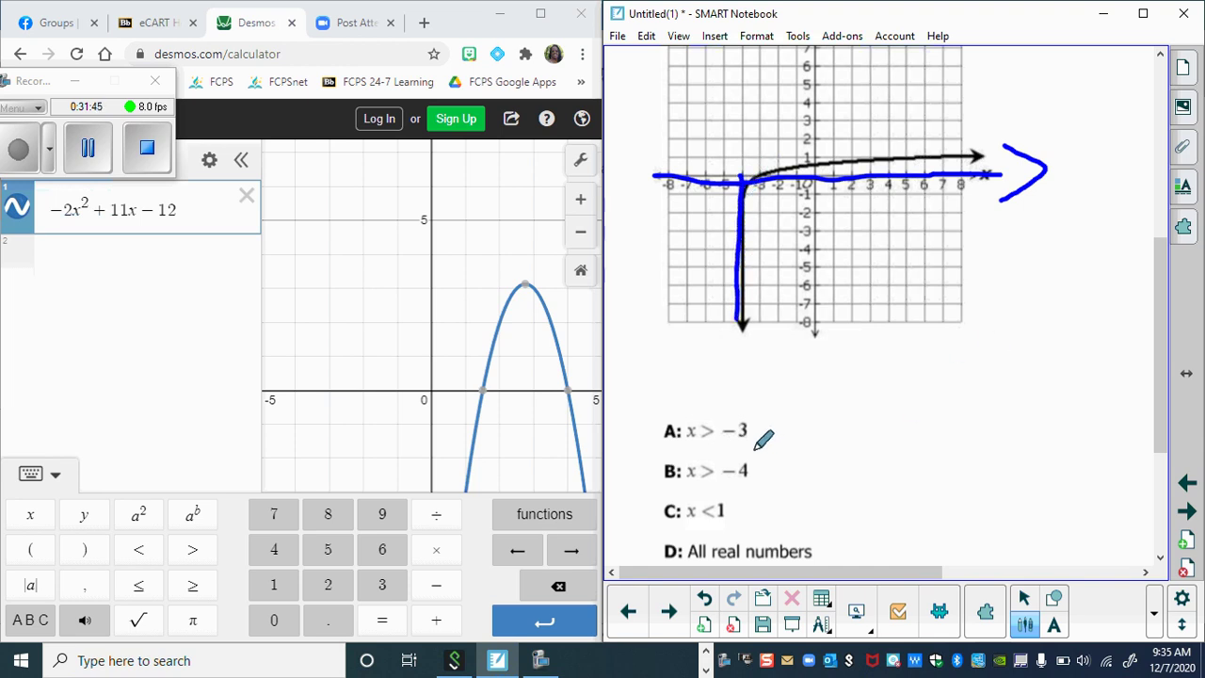
mouse_move(750, 442)
mouse_down()
mouse_move(656, 458)
mouse_move(657, 484)
mouse_move(752, 450)
mouse_up()
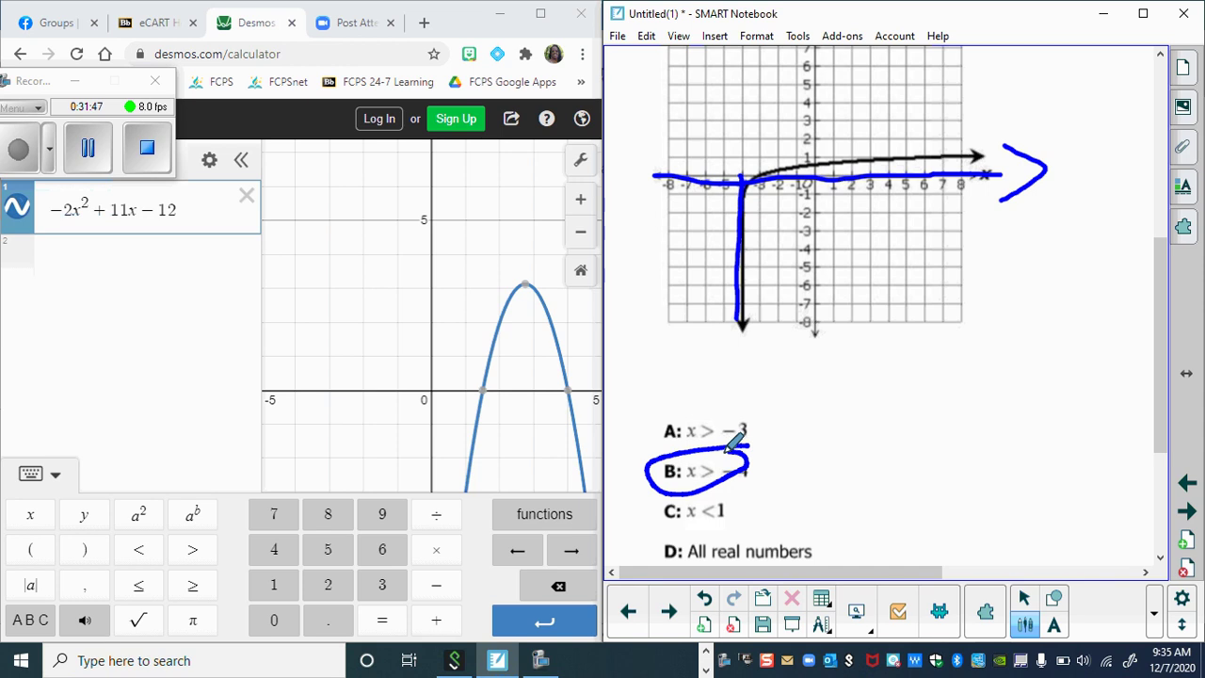
Go to Question 17 and delete the previous Desmos expression.
click(667, 612)
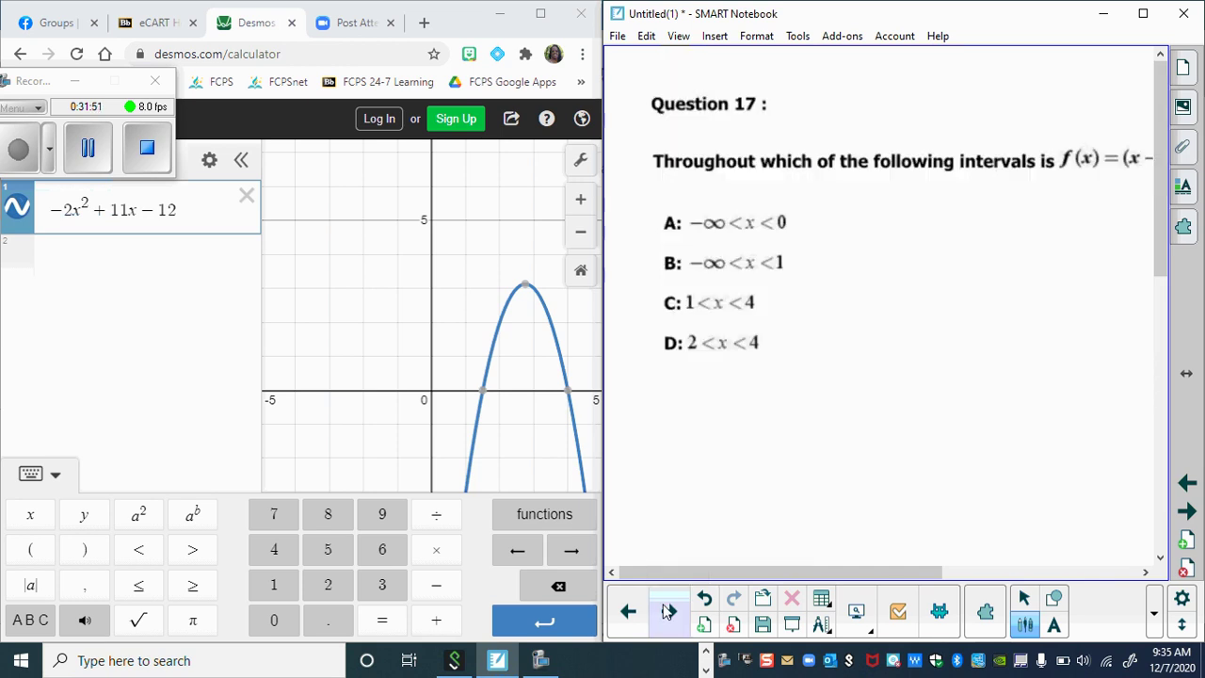
drag(729, 573, 796, 565)
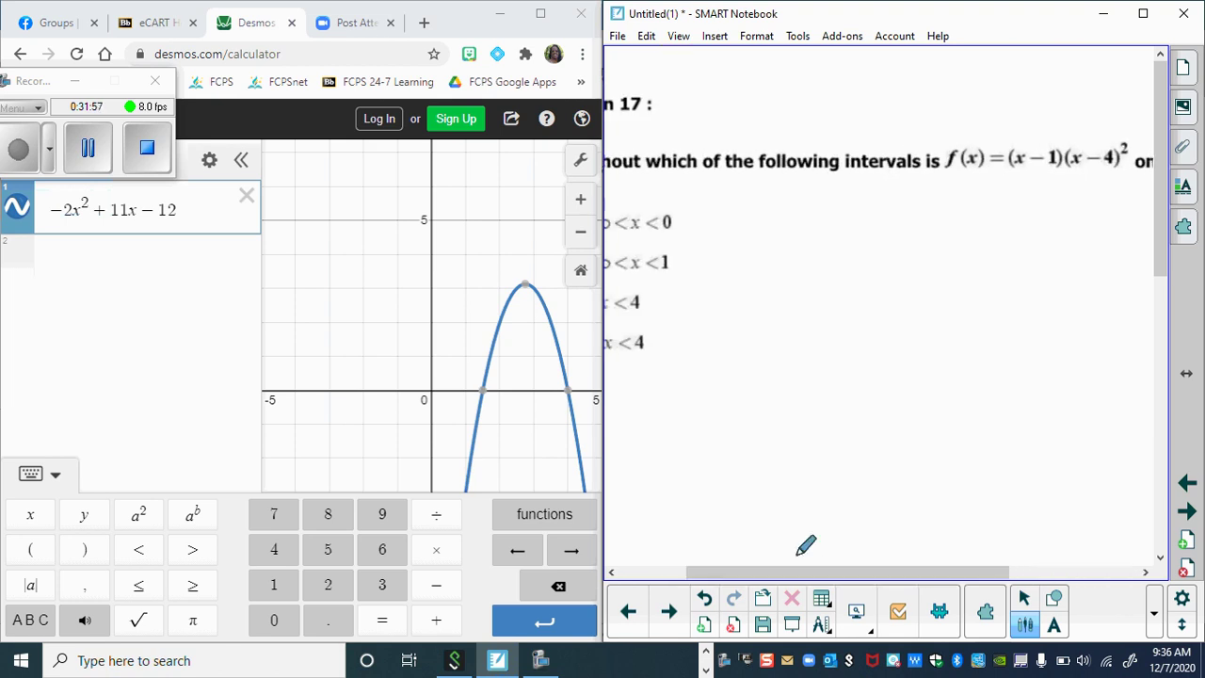
click(244, 195)
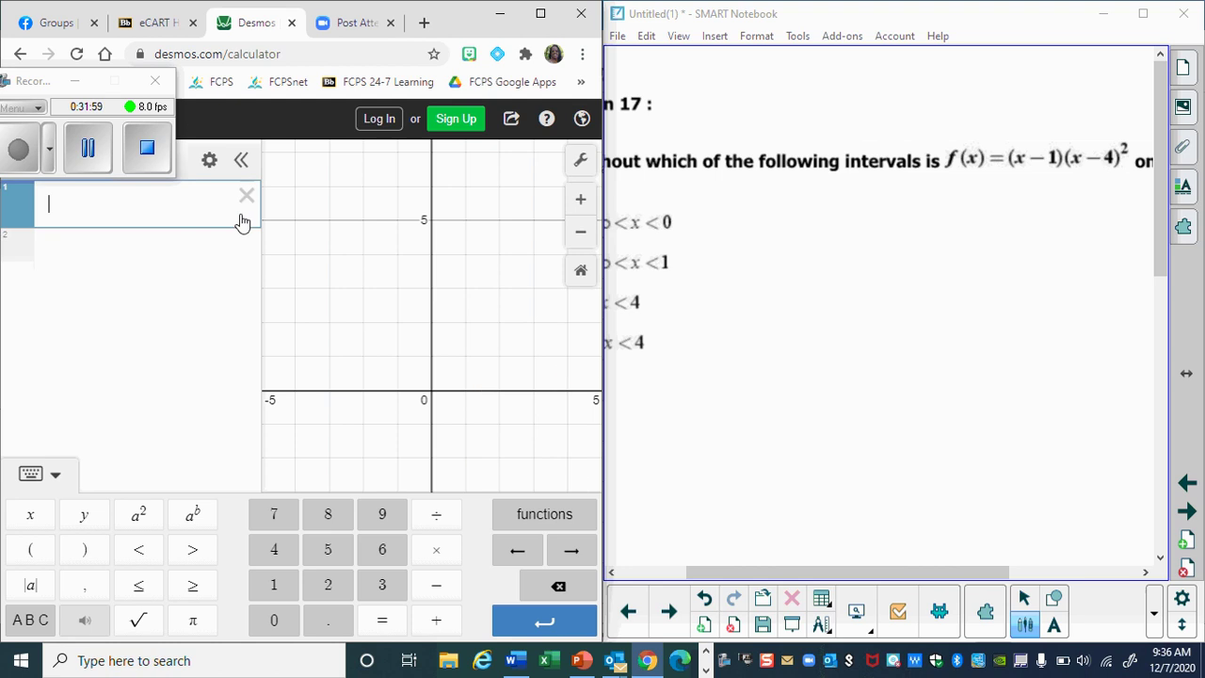
Enter (x − 1)(x − 4)² in Desmos using the on-screen keypad.
click(30, 548)
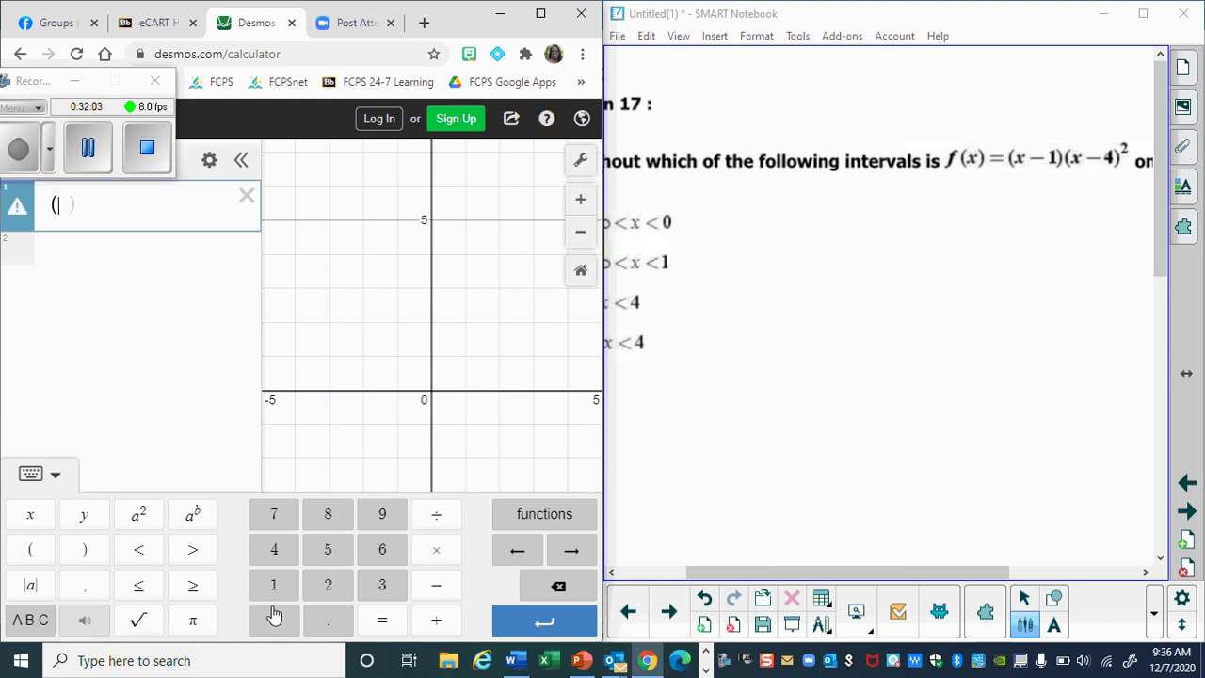
click(31, 515)
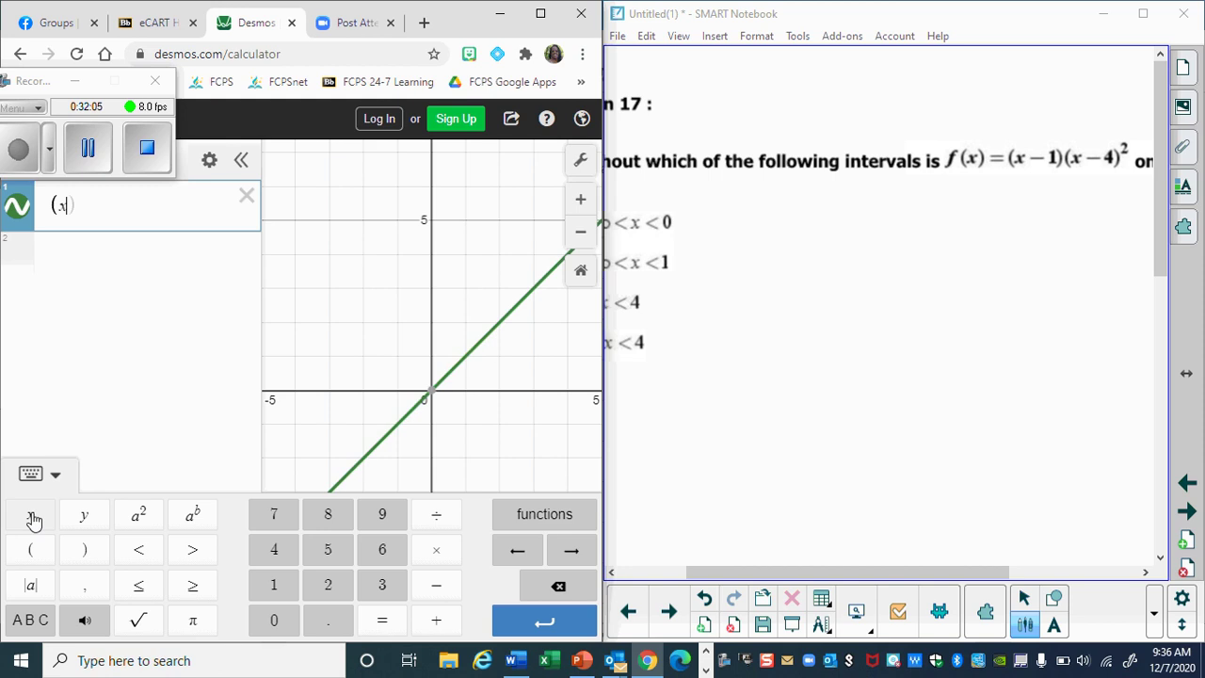
click(435, 585)
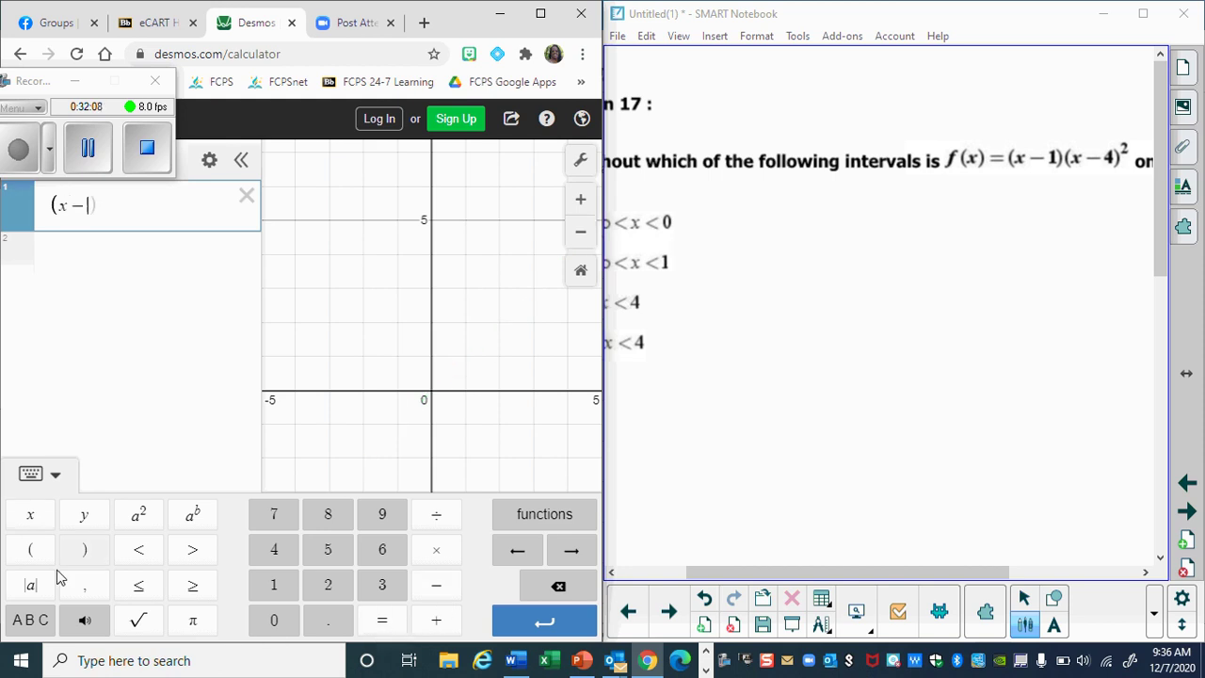
click(274, 585)
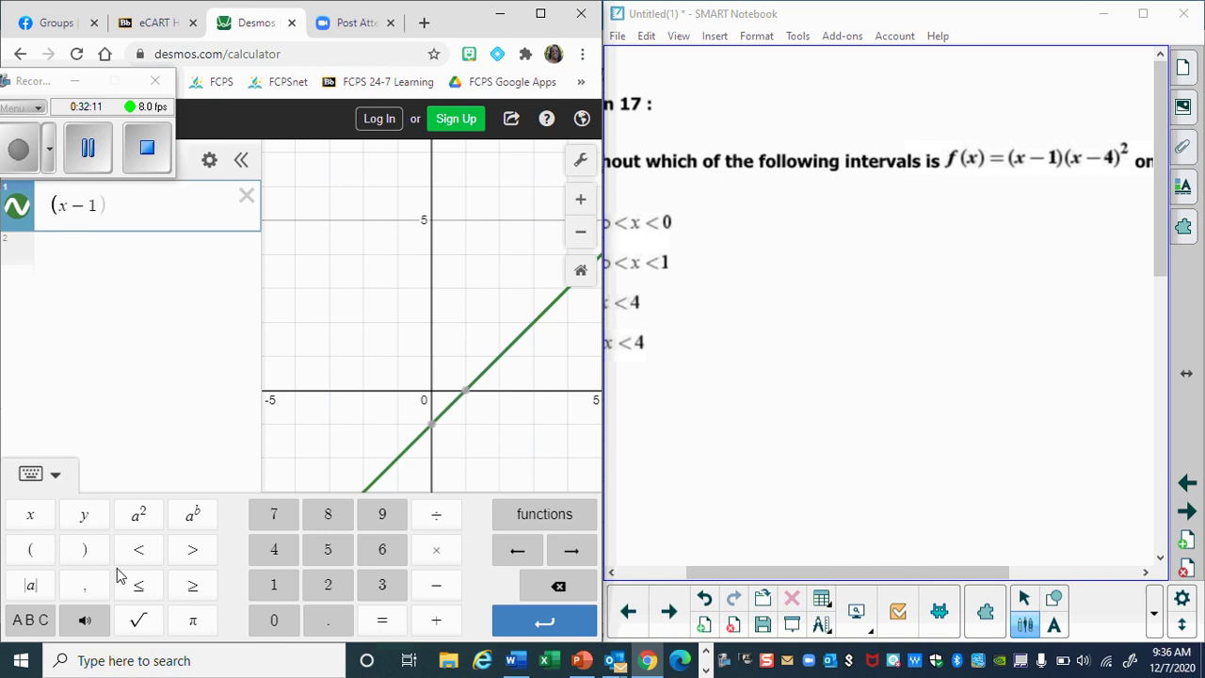
click(89, 552)
click(29, 550)
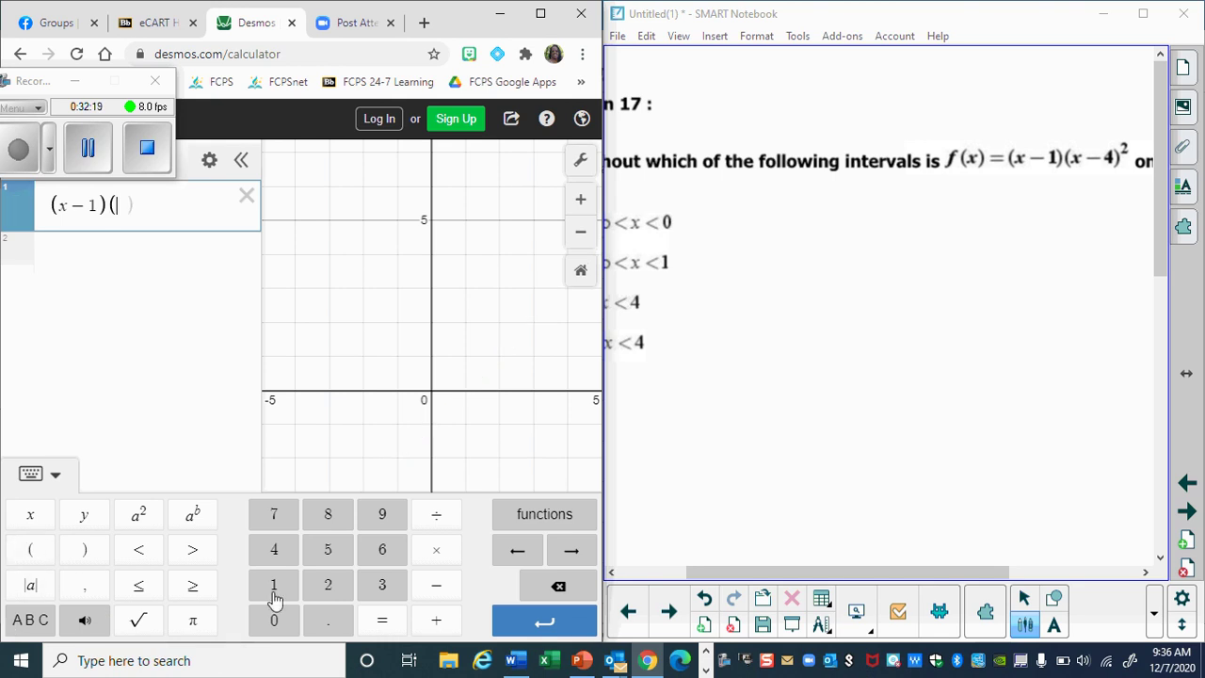
click(30, 520)
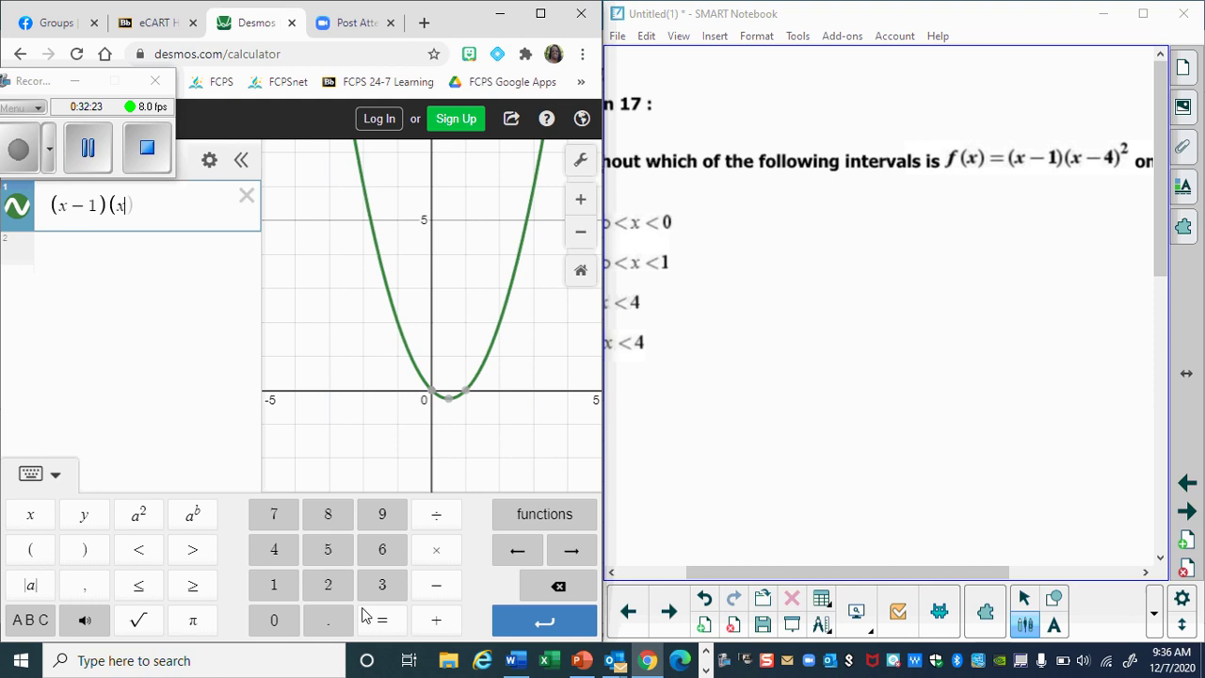
click(443, 591)
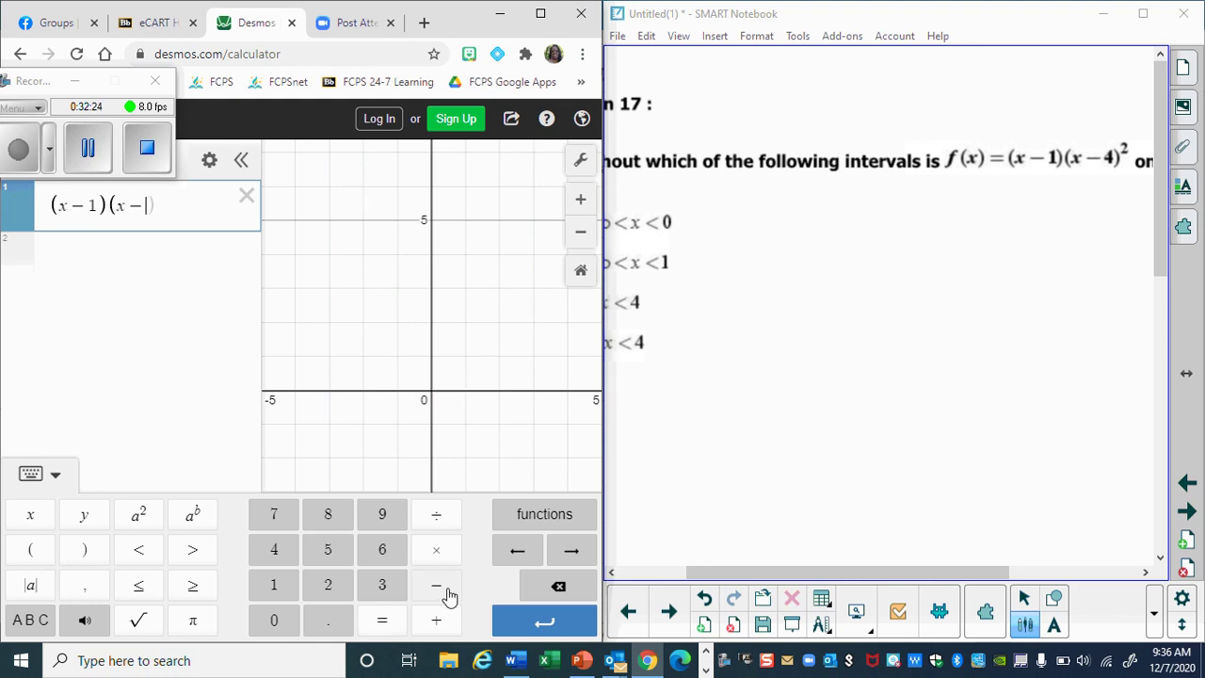
click(273, 555)
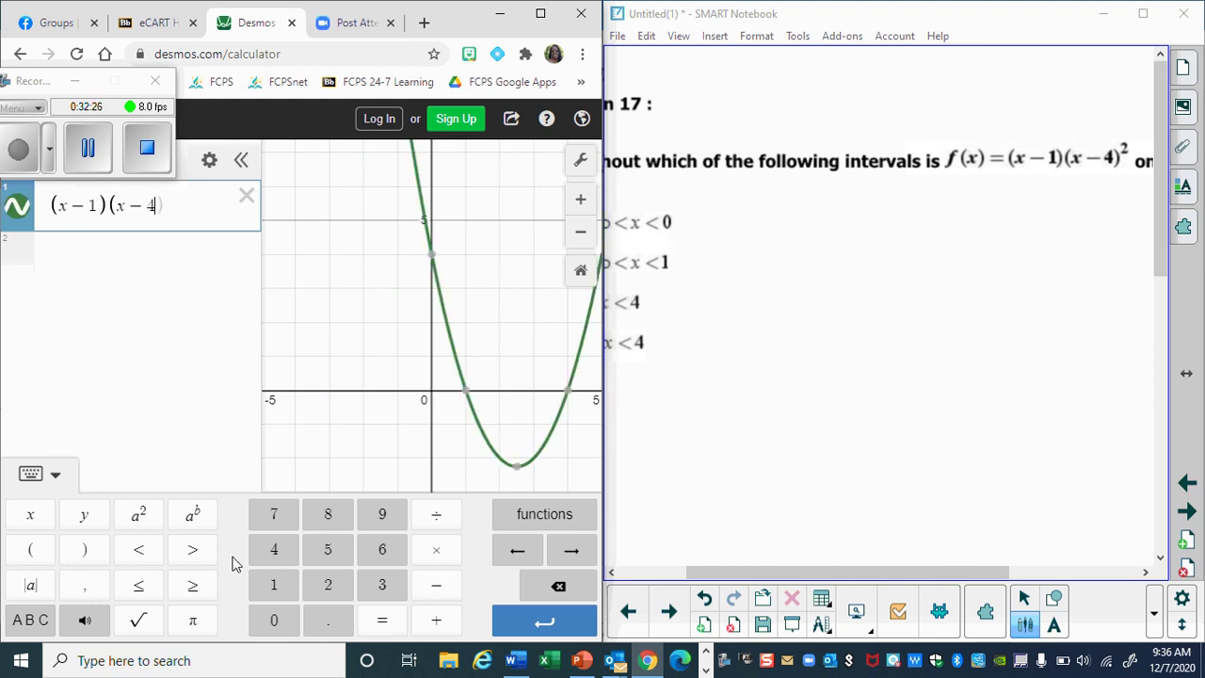
click(139, 518)
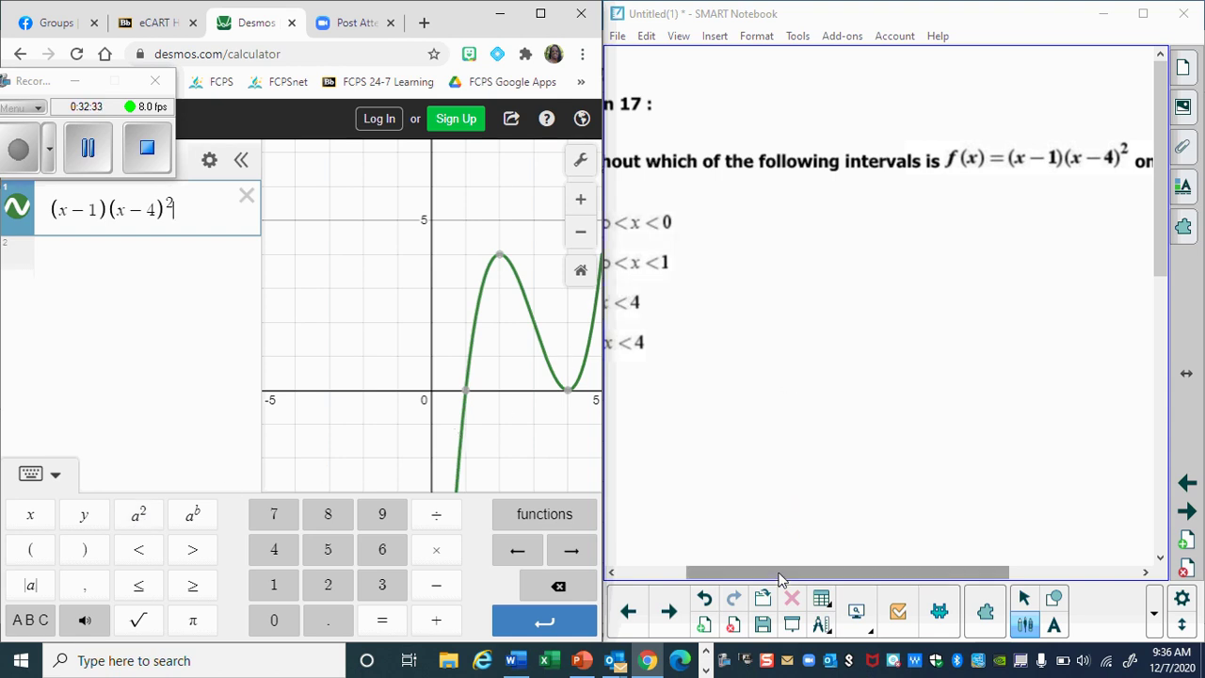
Check the cubic's extrema, circle answer D (2 < x < 4), and advance to Question 18.
drag(779, 577, 711, 574)
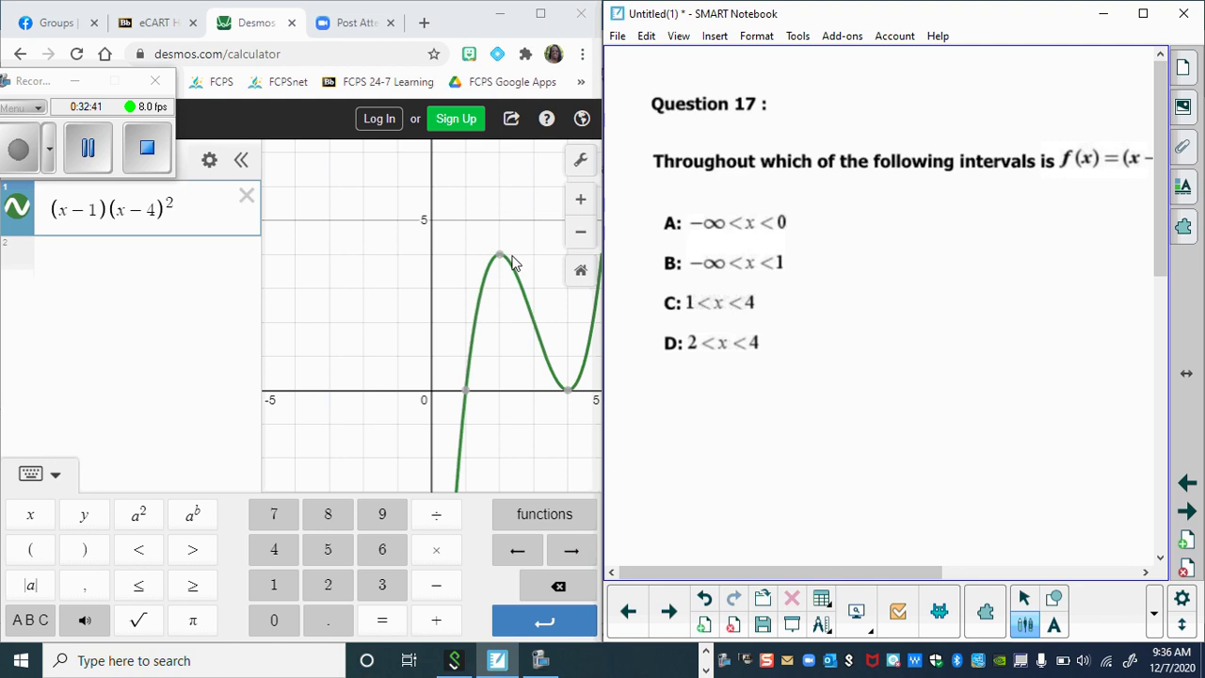
mouse_move(504, 264)
mouse_move(574, 405)
mouse_move(676, 360)
mouse_down()
mouse_move(670, 339)
mouse_move(677, 350)
mouse_up()
click(671, 611)
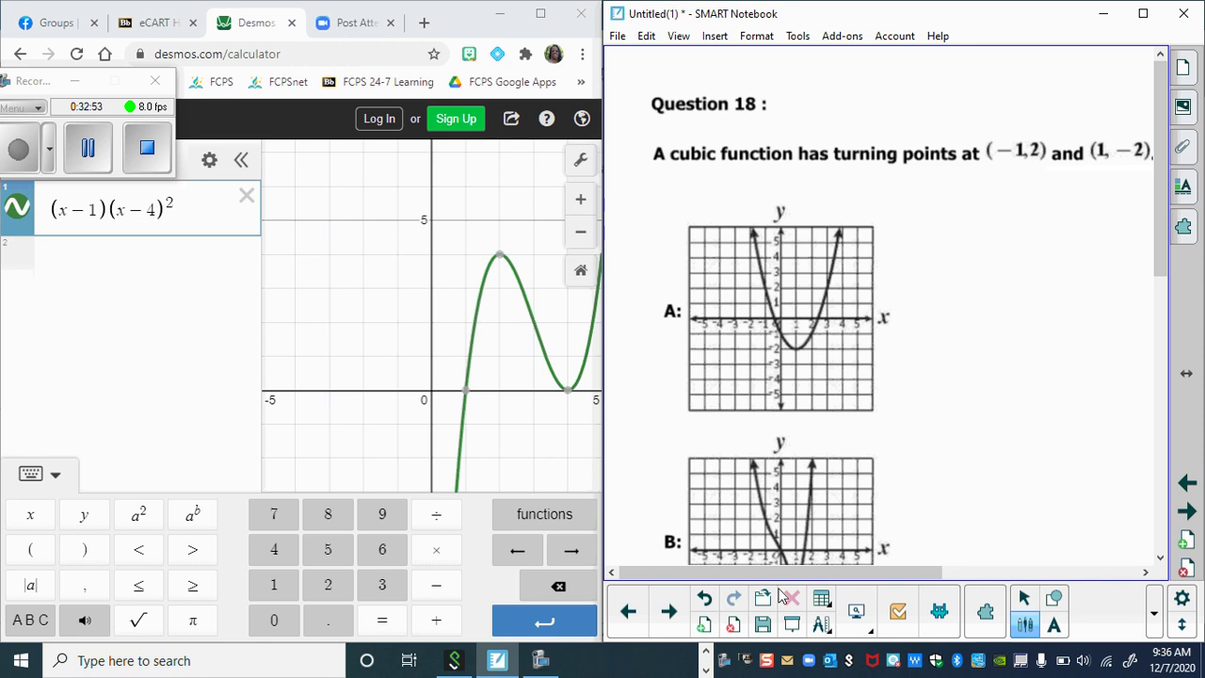
Mark a point near (−1, 2) on graph B and maximize the SMART Notebook window.
drag(777, 573, 824, 571)
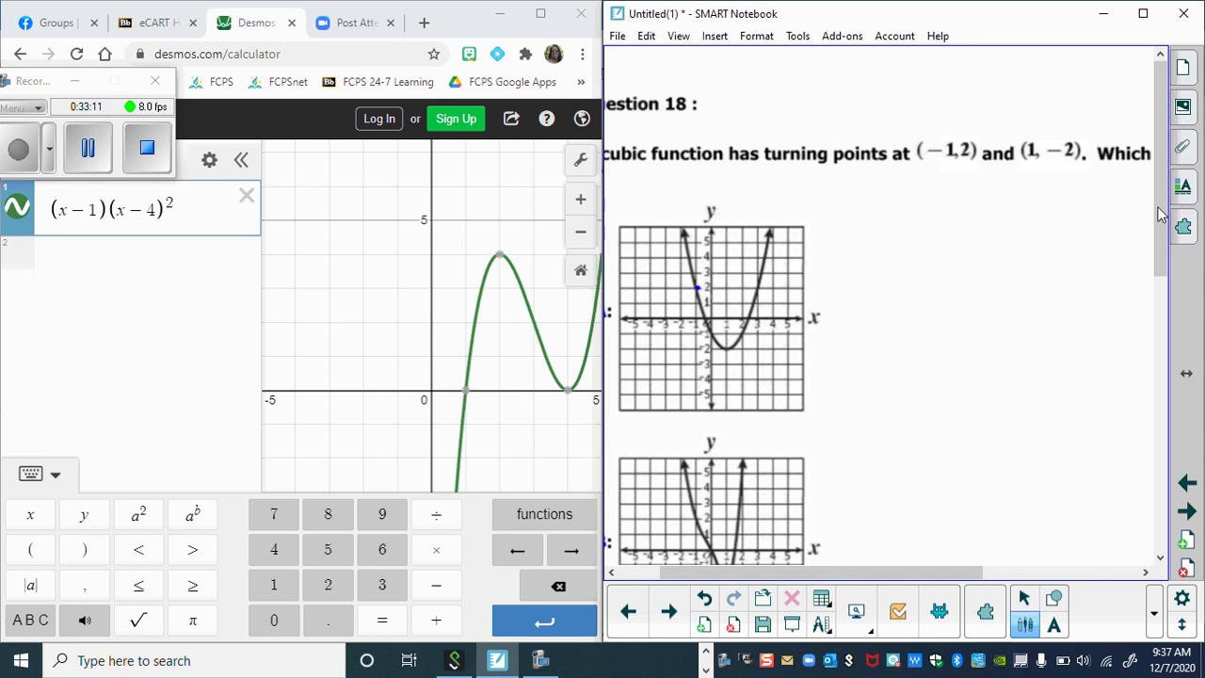
drag(1165, 195, 1165, 246)
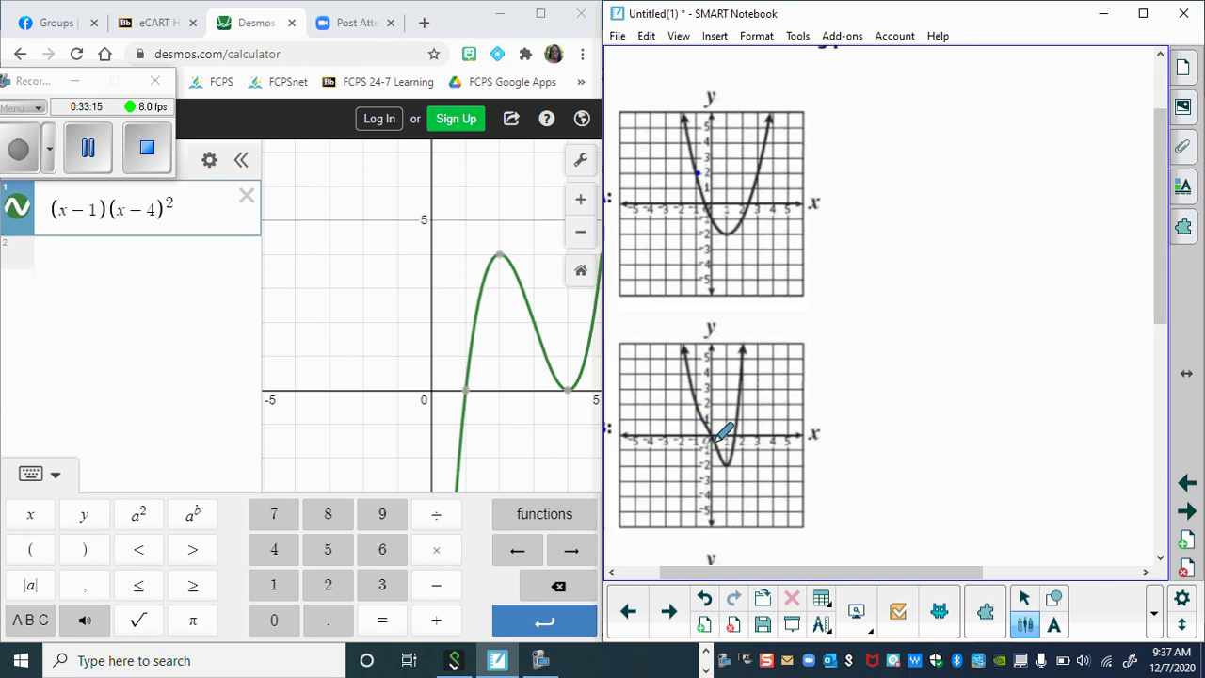
drag(700, 403, 697, 415)
drag(934, 579, 997, 570)
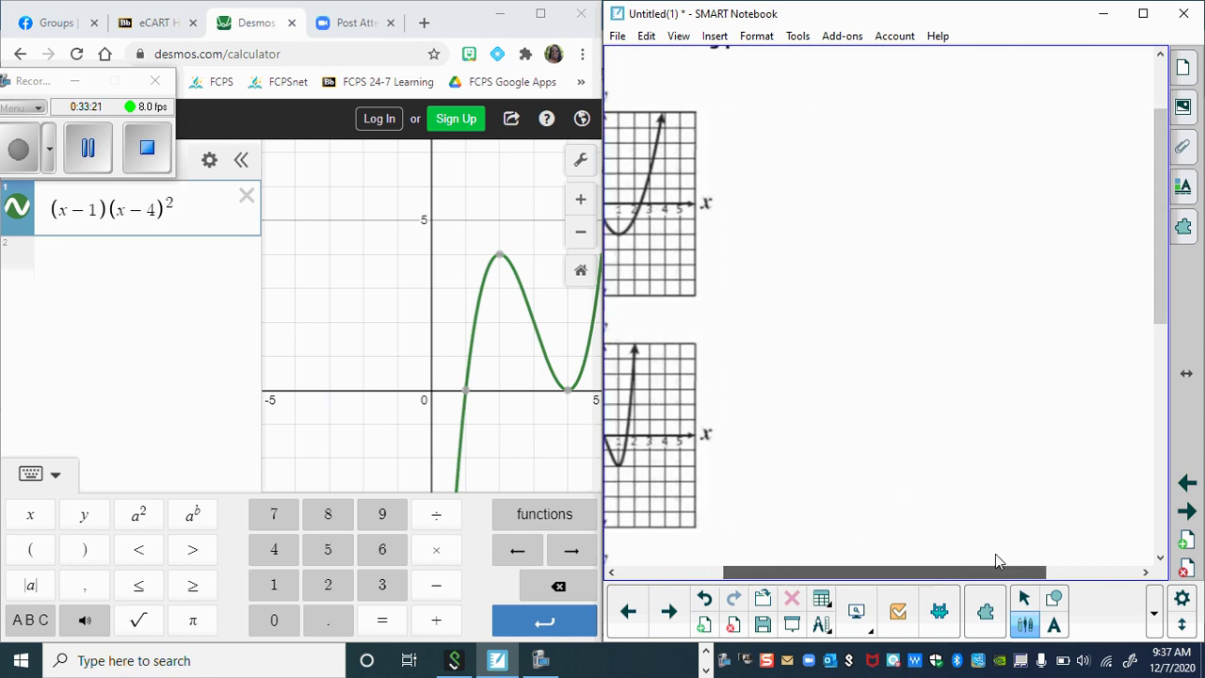
drag(1168, 311, 1168, 266)
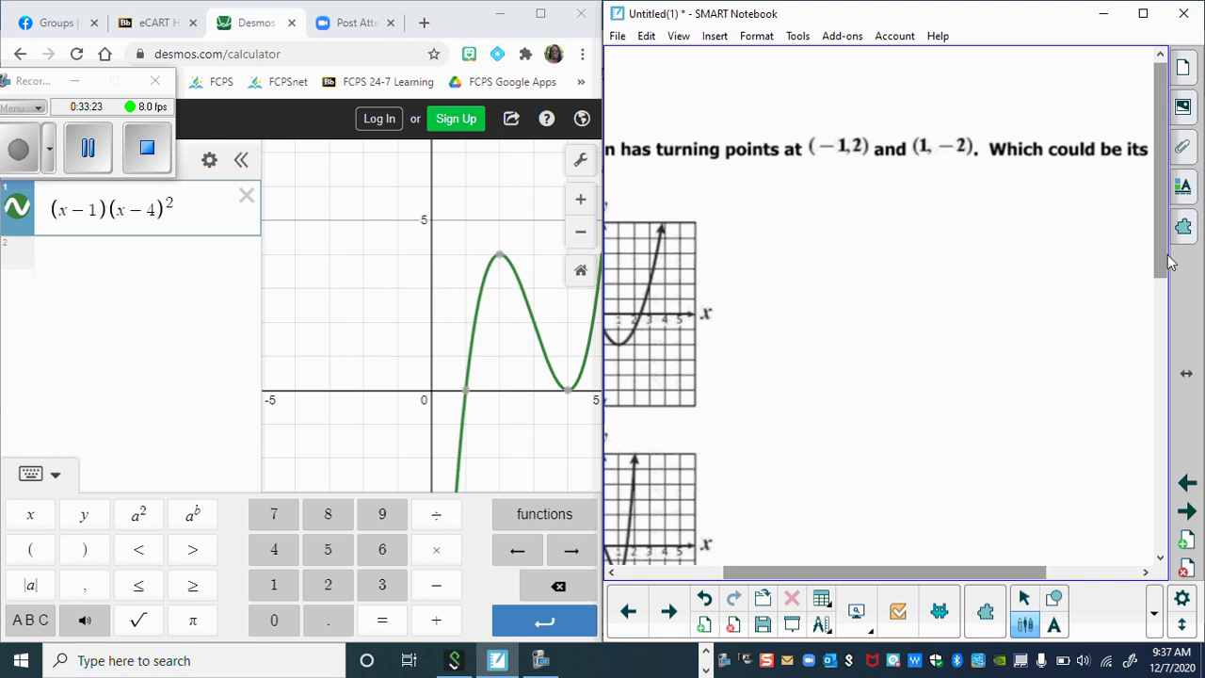
click(1142, 14)
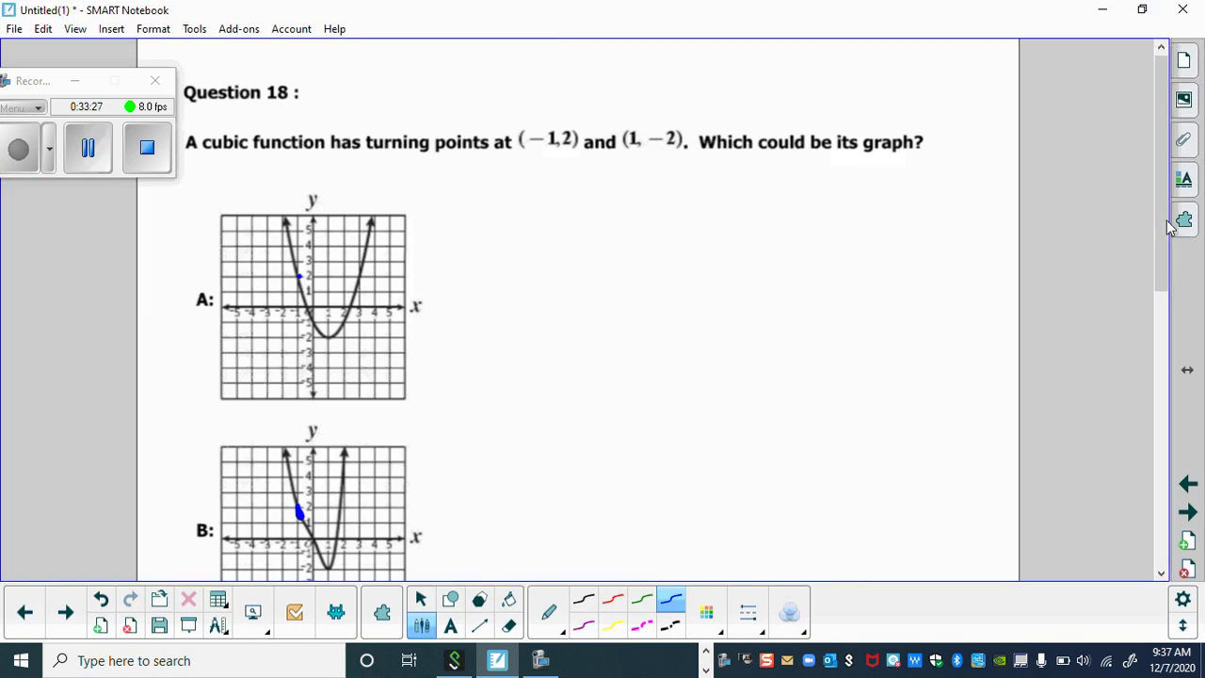
drag(1167, 226, 1167, 280)
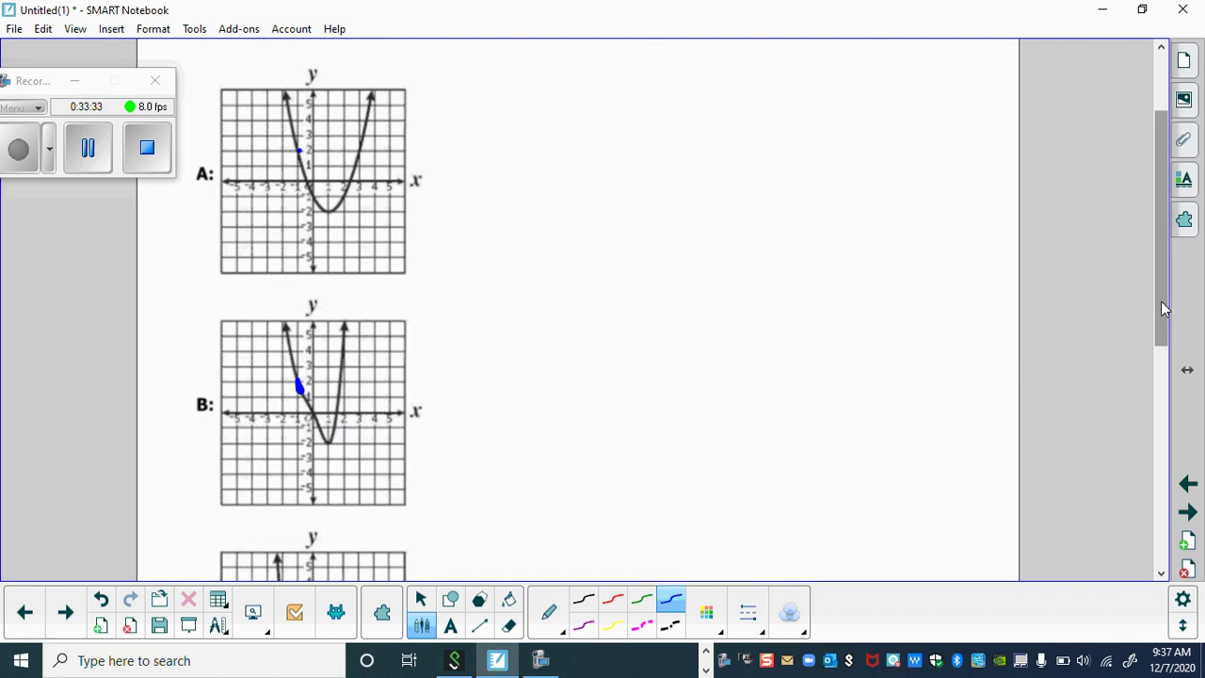
drag(1164, 309, 1171, 374)
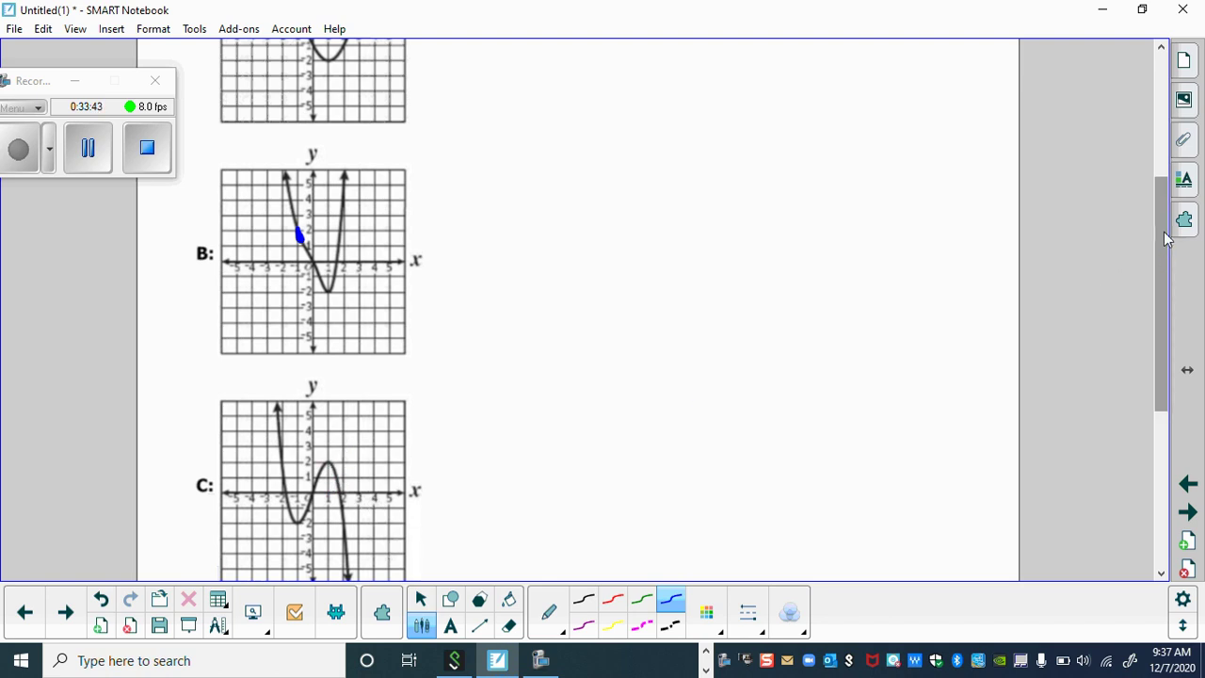
drag(1163, 238, 1163, 112)
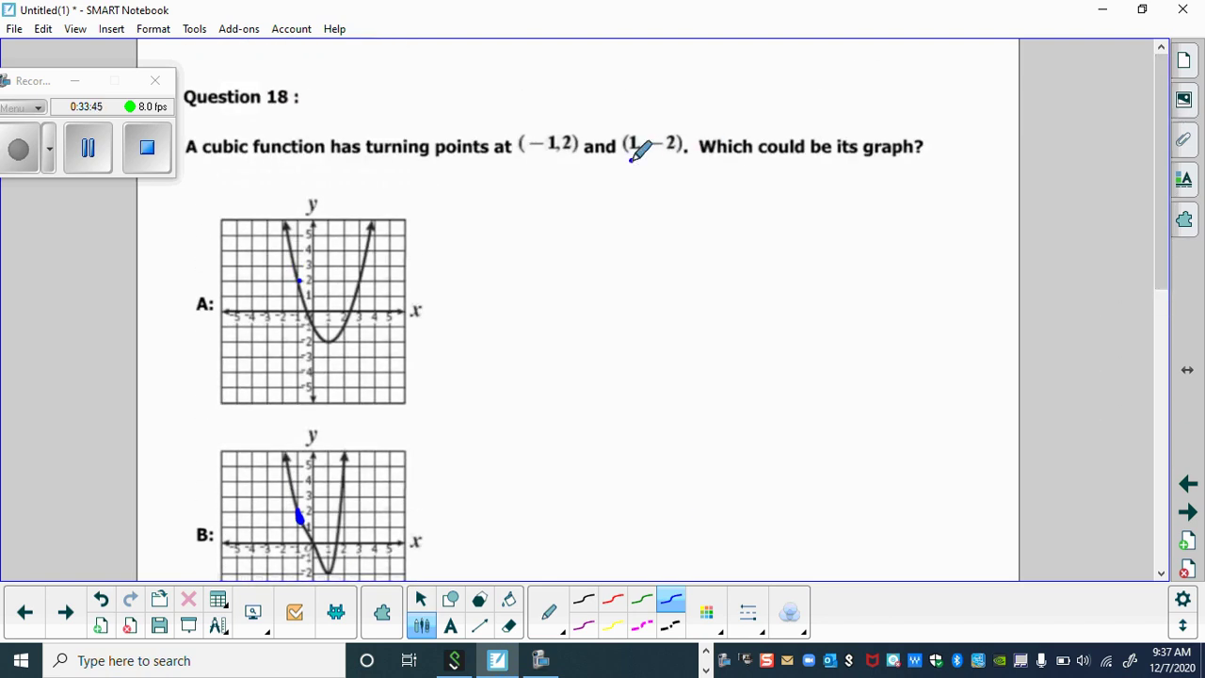
Underline (1, −2) in the question, dot graph D's vertex, and start circling answer D.
drag(631, 160, 688, 162)
drag(1167, 161, 1202, 400)
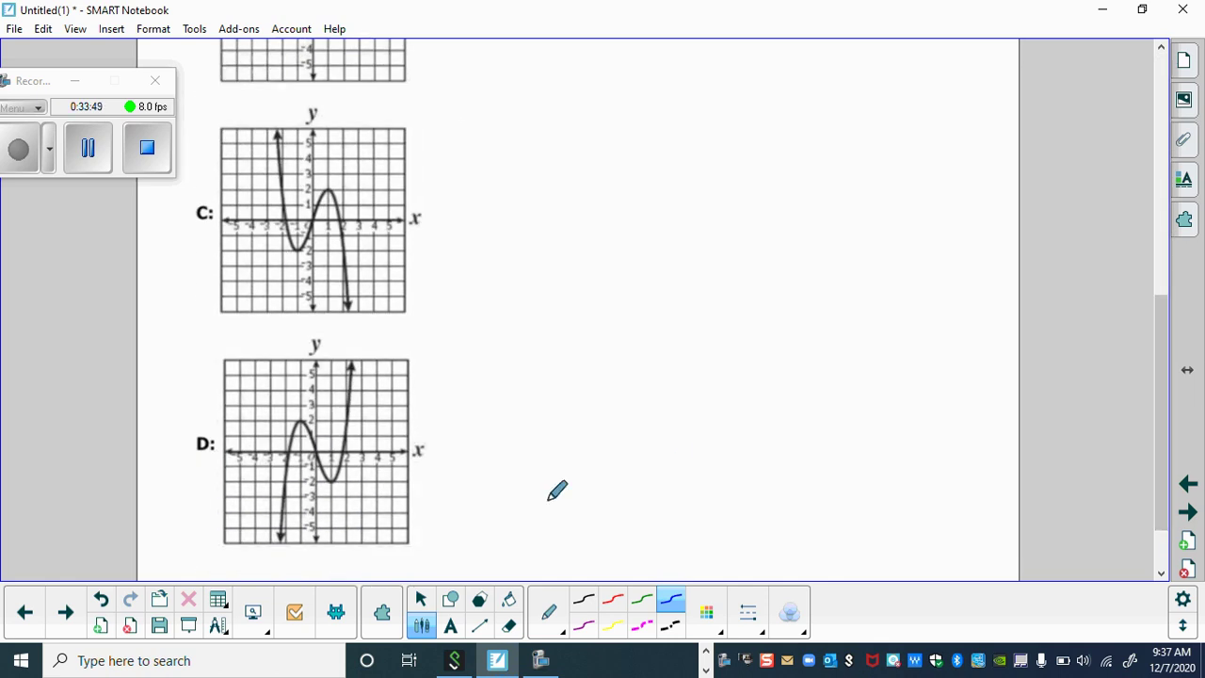
click(331, 478)
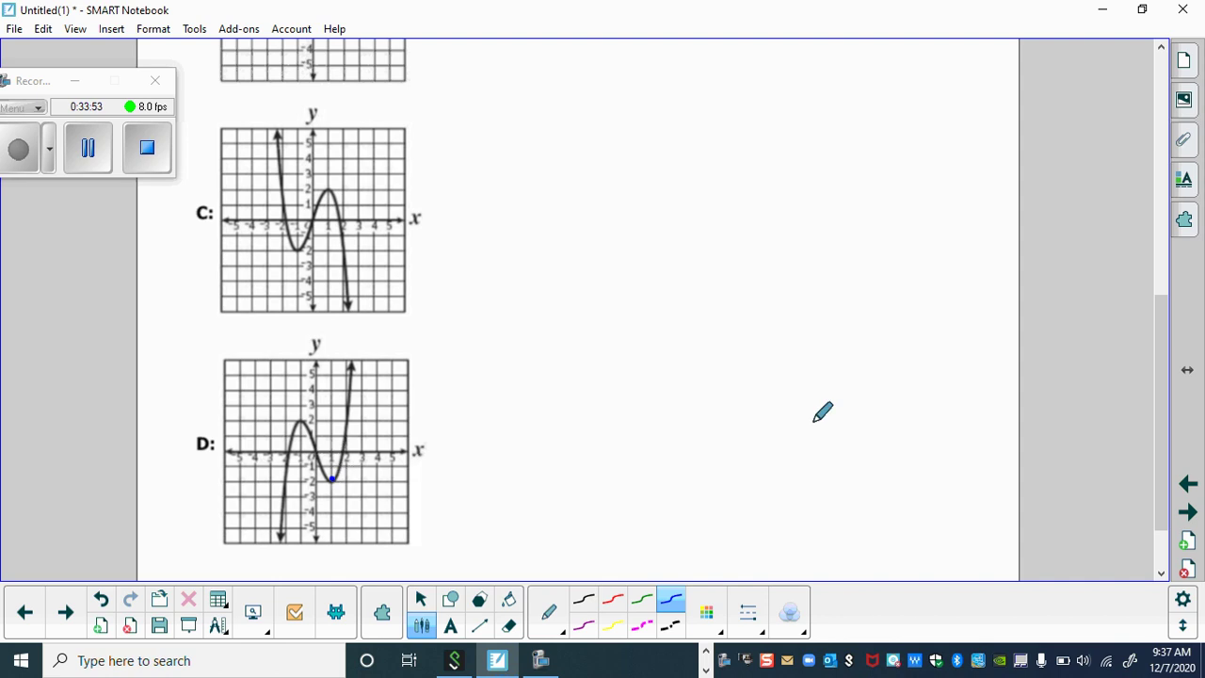
drag(1163, 372, 1173, 411)
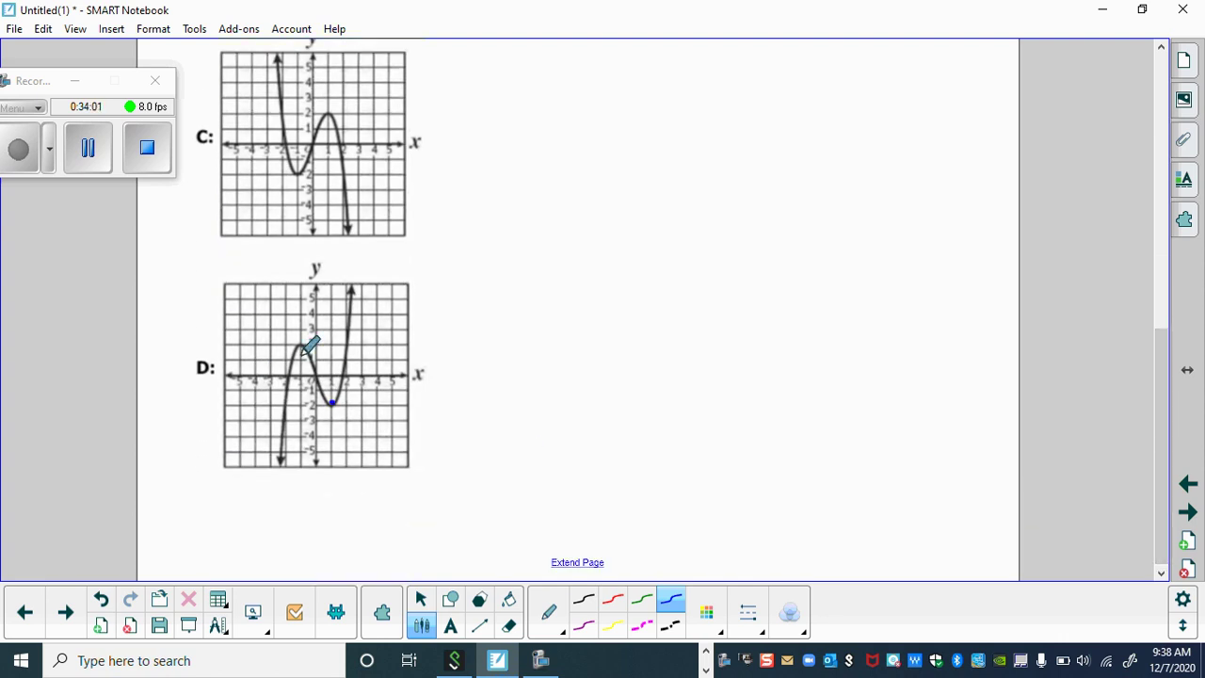
drag(203, 345, 193, 350)
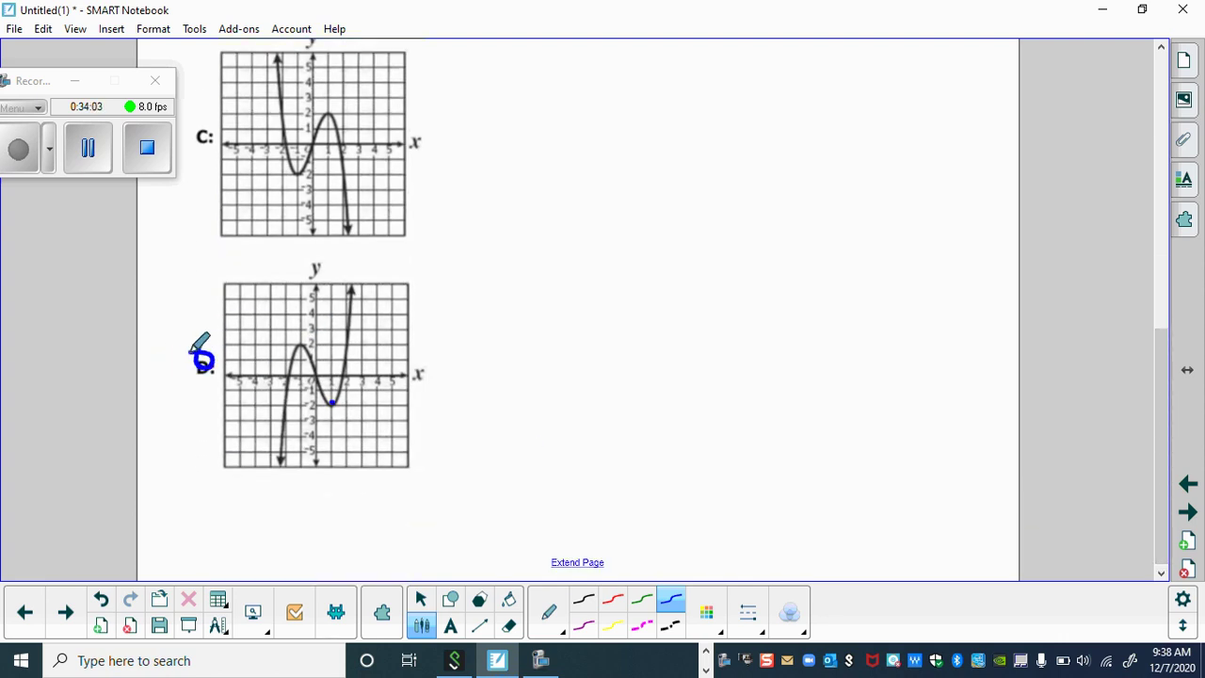
Advance to Question 19, scroll down to graph C, and circle its C: label in blue.
click(64, 613)
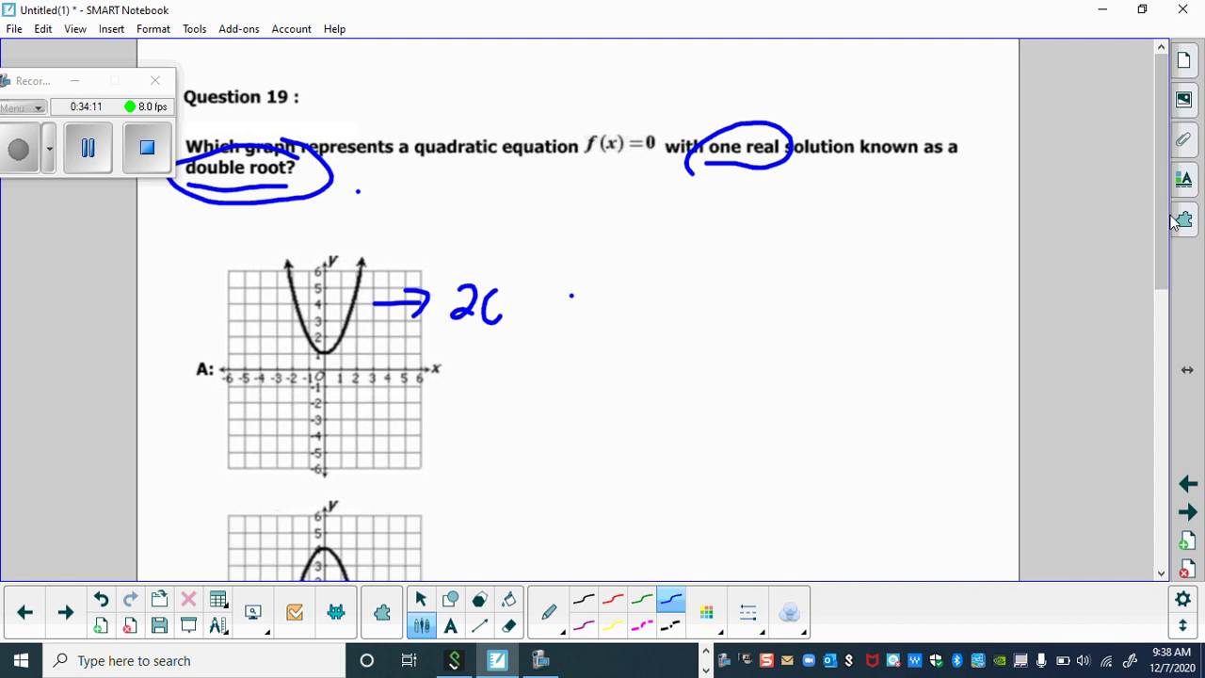
drag(1165, 226, 1186, 402)
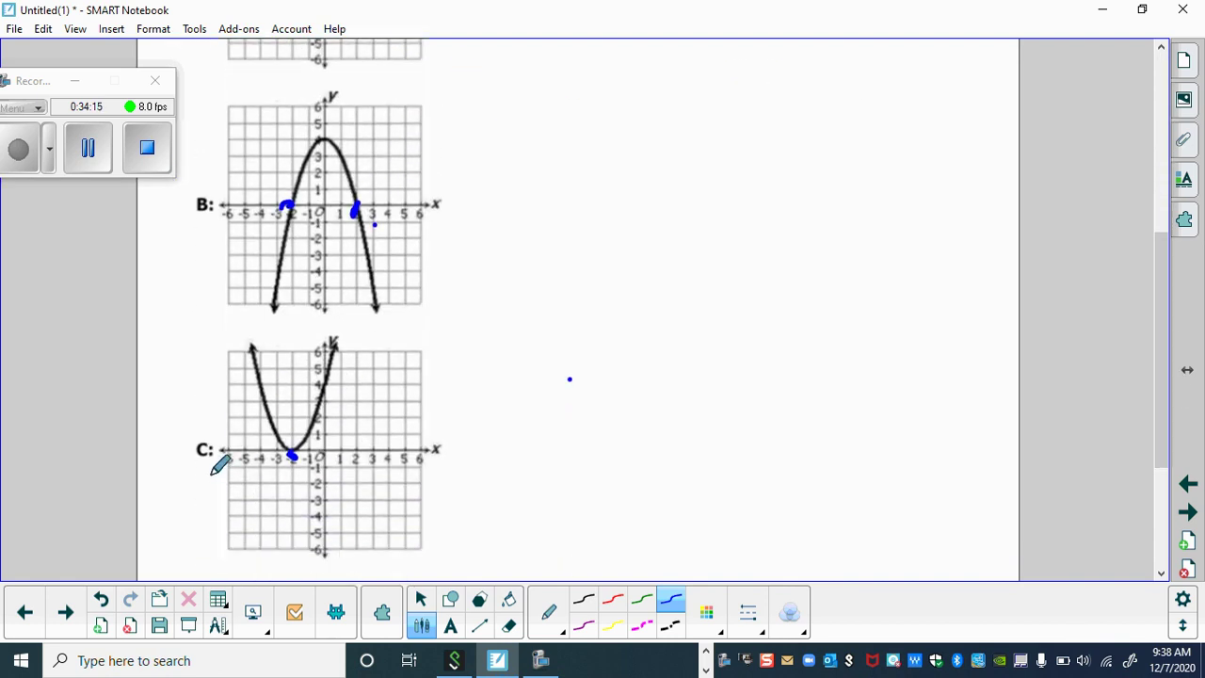
drag(210, 431, 202, 476)
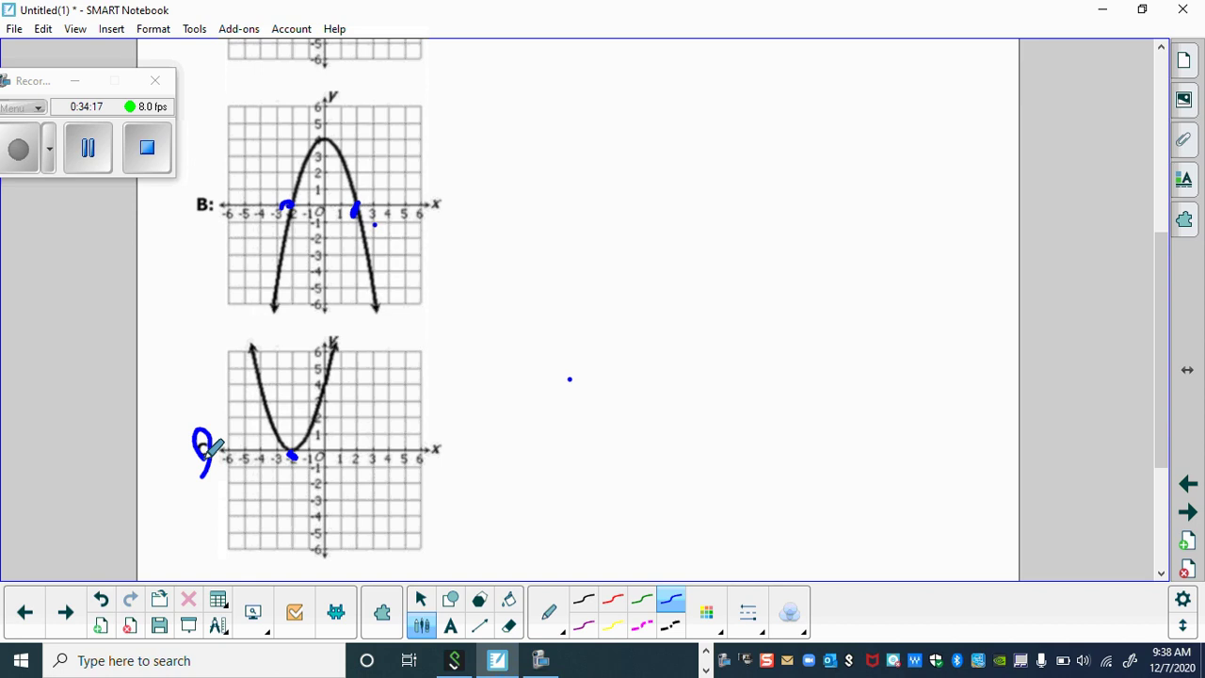
Advance to Question 20, snap Notebook to the right beside Desmos, and restore the Question 20 page.
click(65, 613)
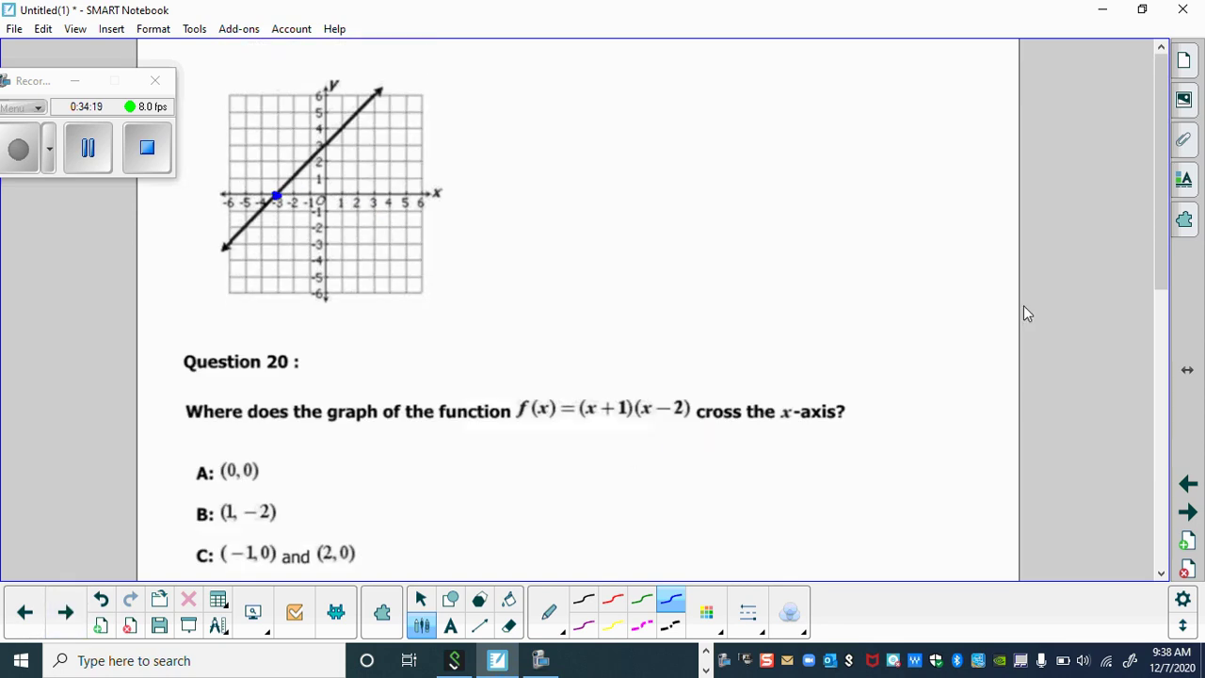
drag(1167, 263, 1167, 323)
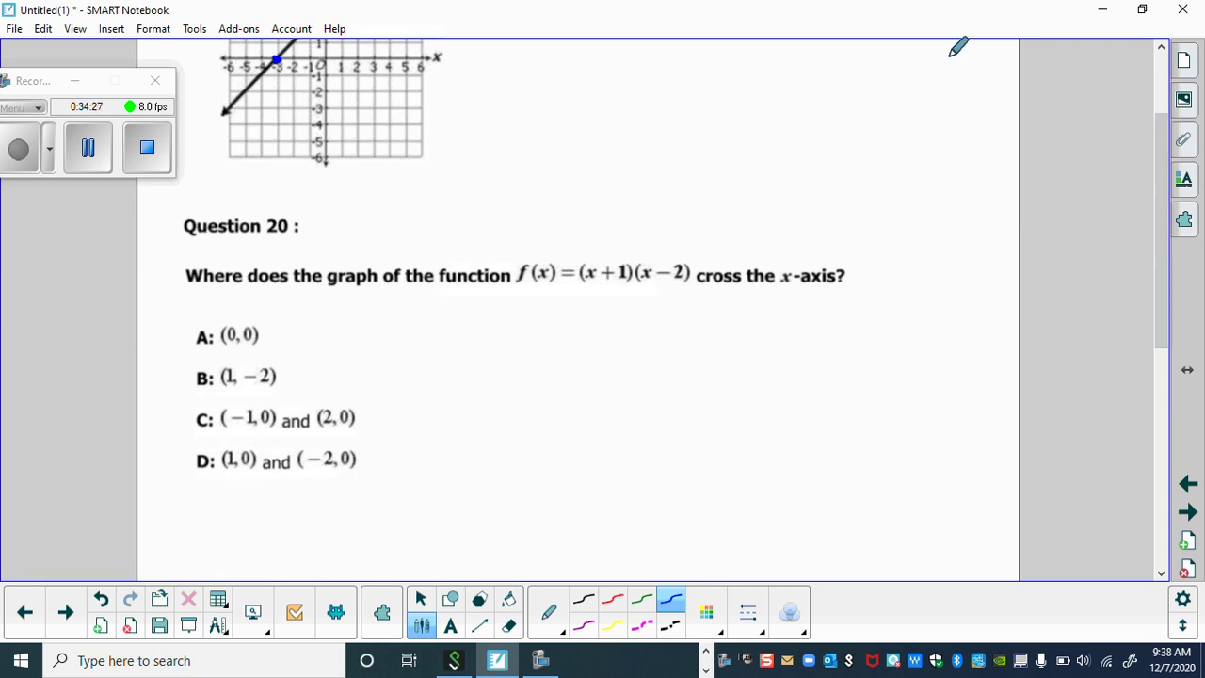
key(super+Right)
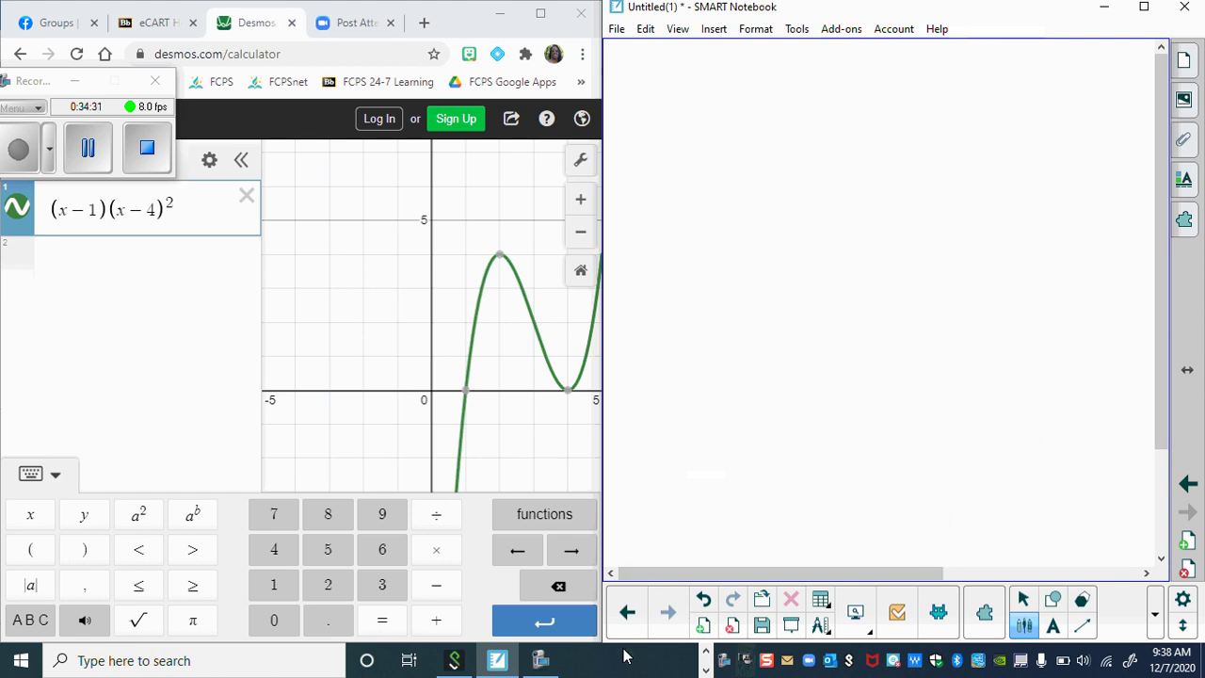
click(629, 611)
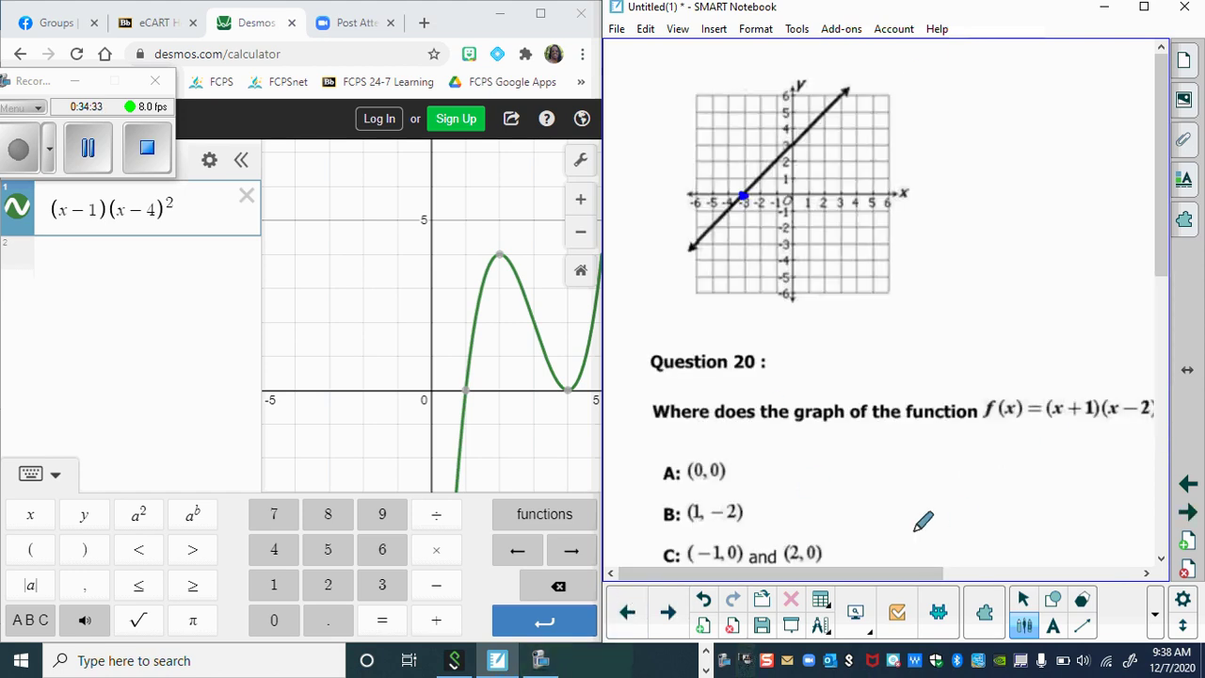
mouse_move(1171, 279)
mouse_down()
mouse_move(1171, 262)
mouse_move(1169, 298)
mouse_up()
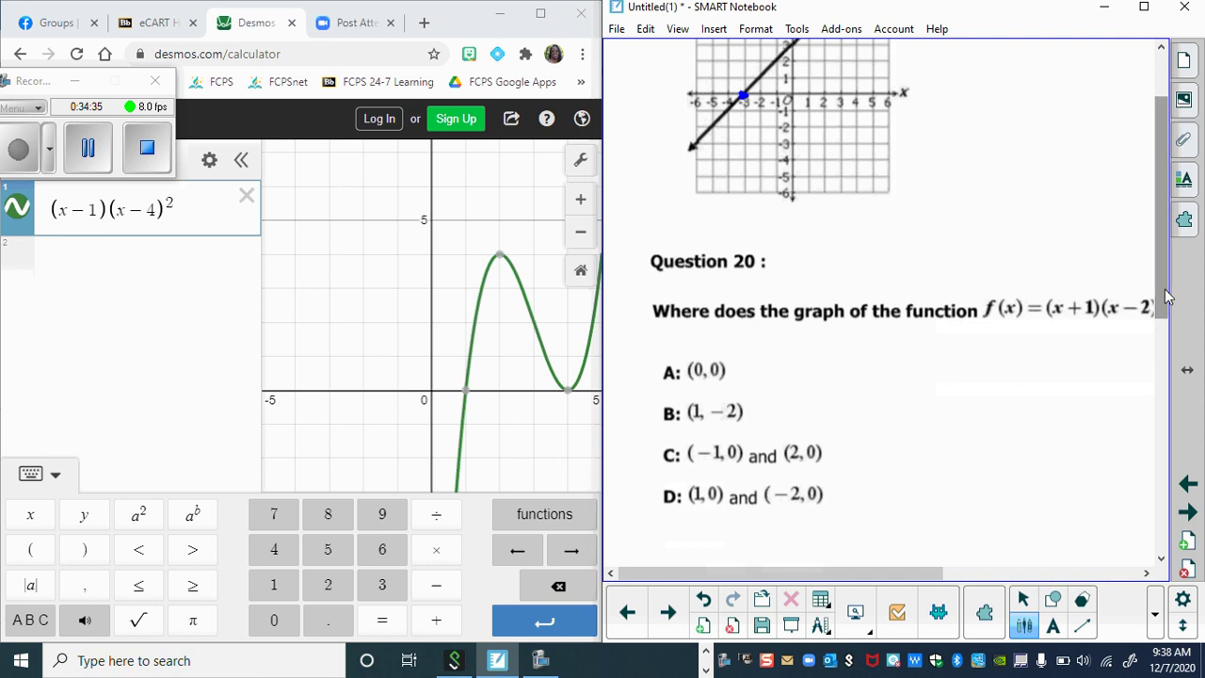
Delete (x−1)(x−4)² in Desmos and enter (x+1)(x-2) in its place.
click(247, 198)
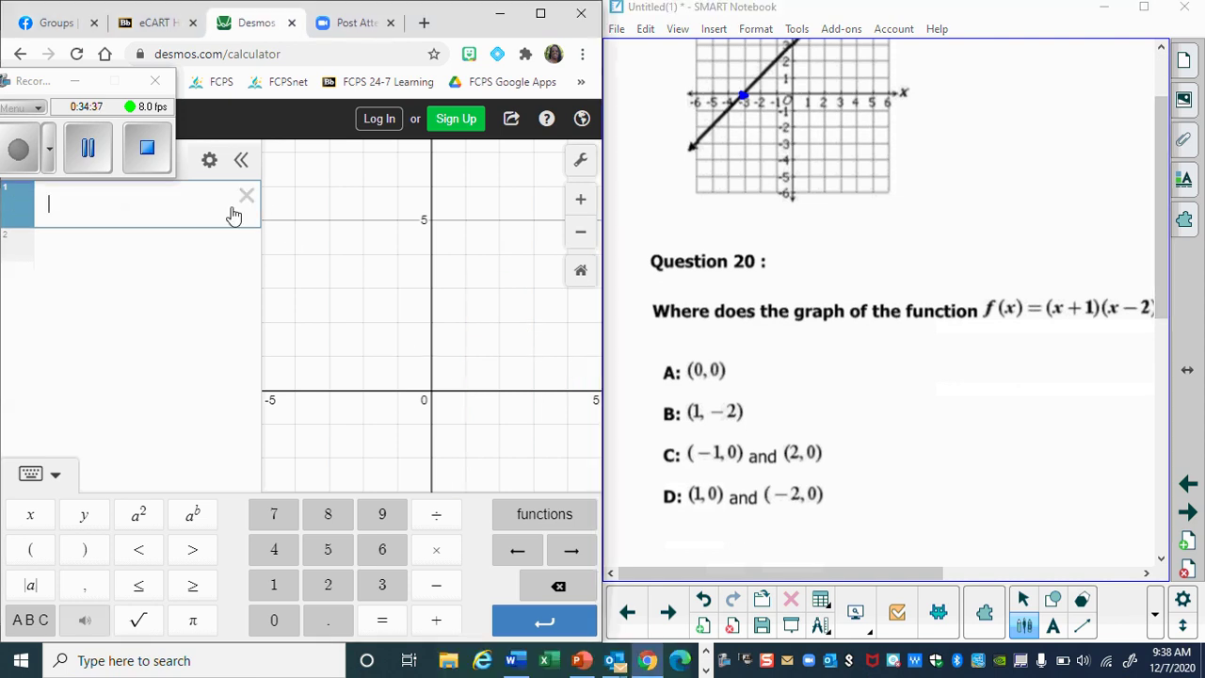
text(()
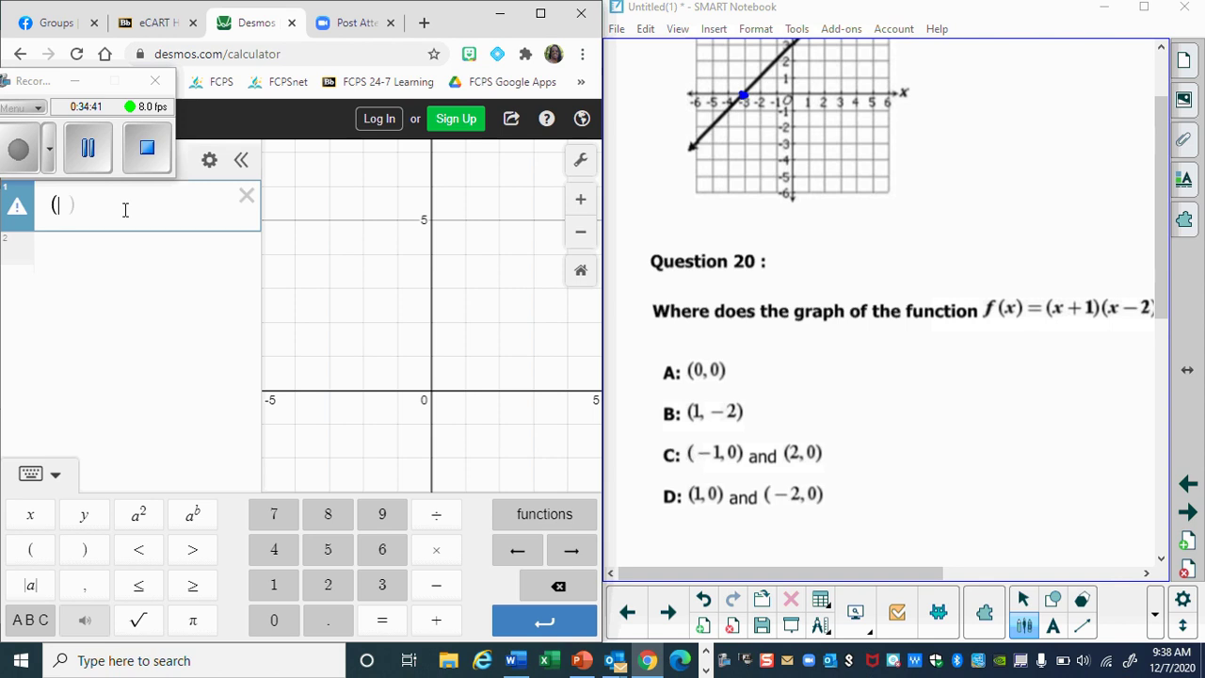
text(x+)
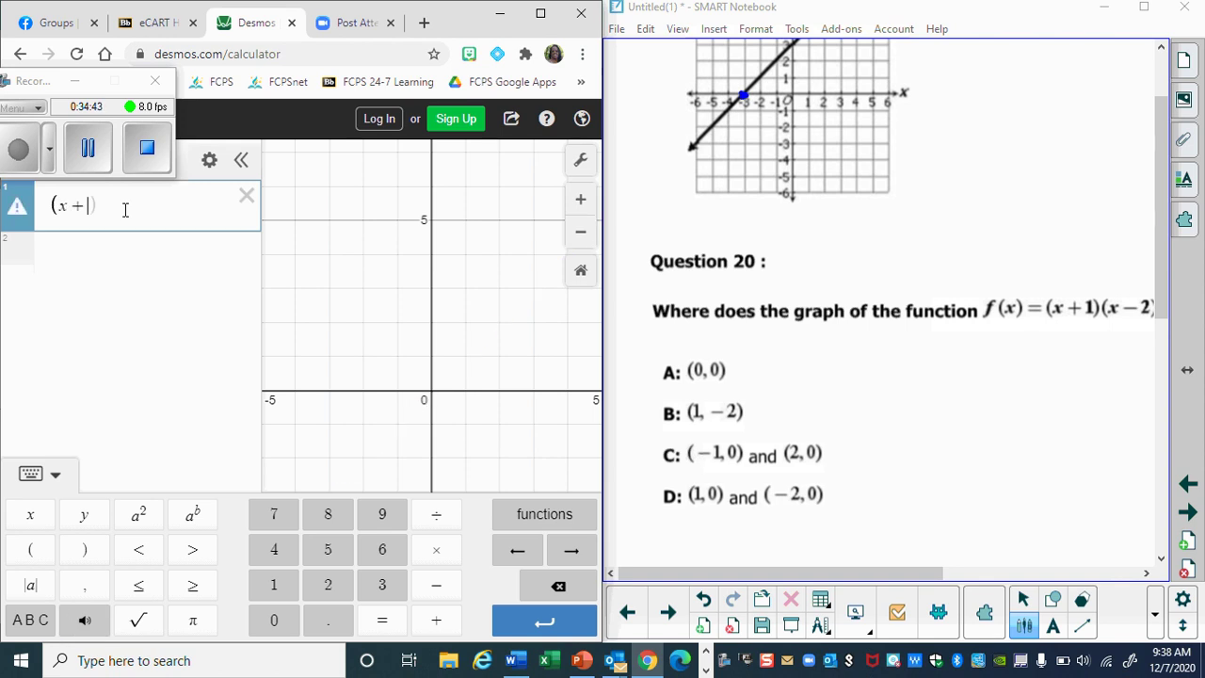
text(1))
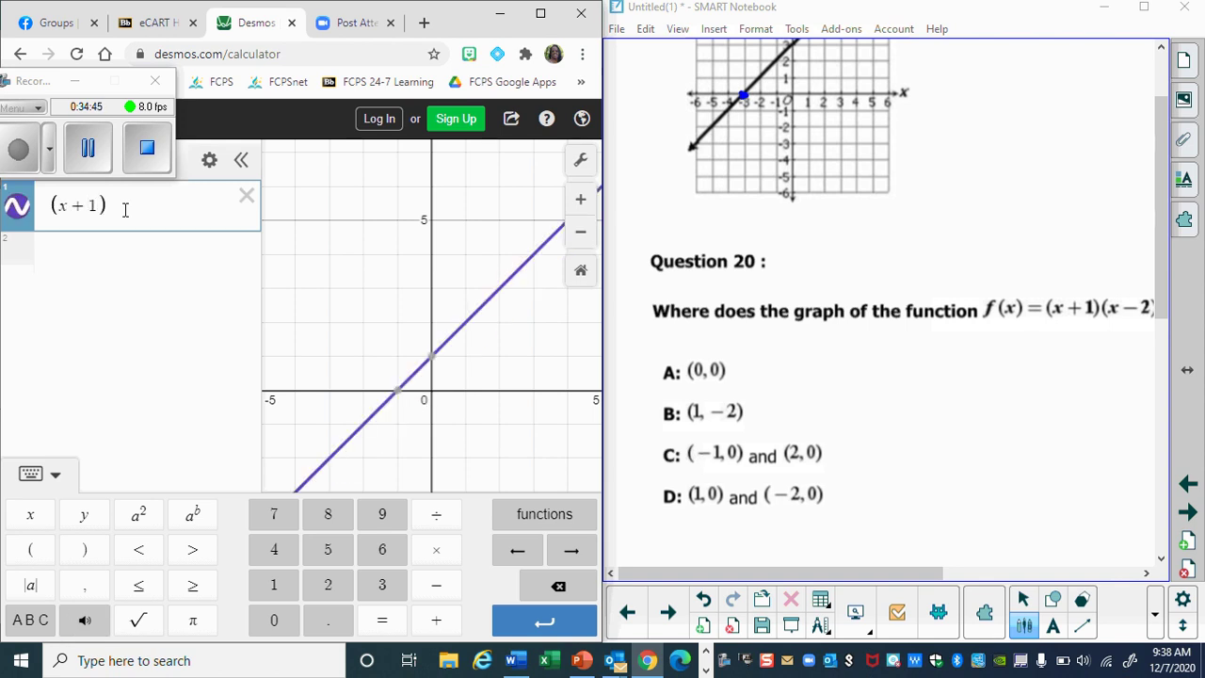
text(()
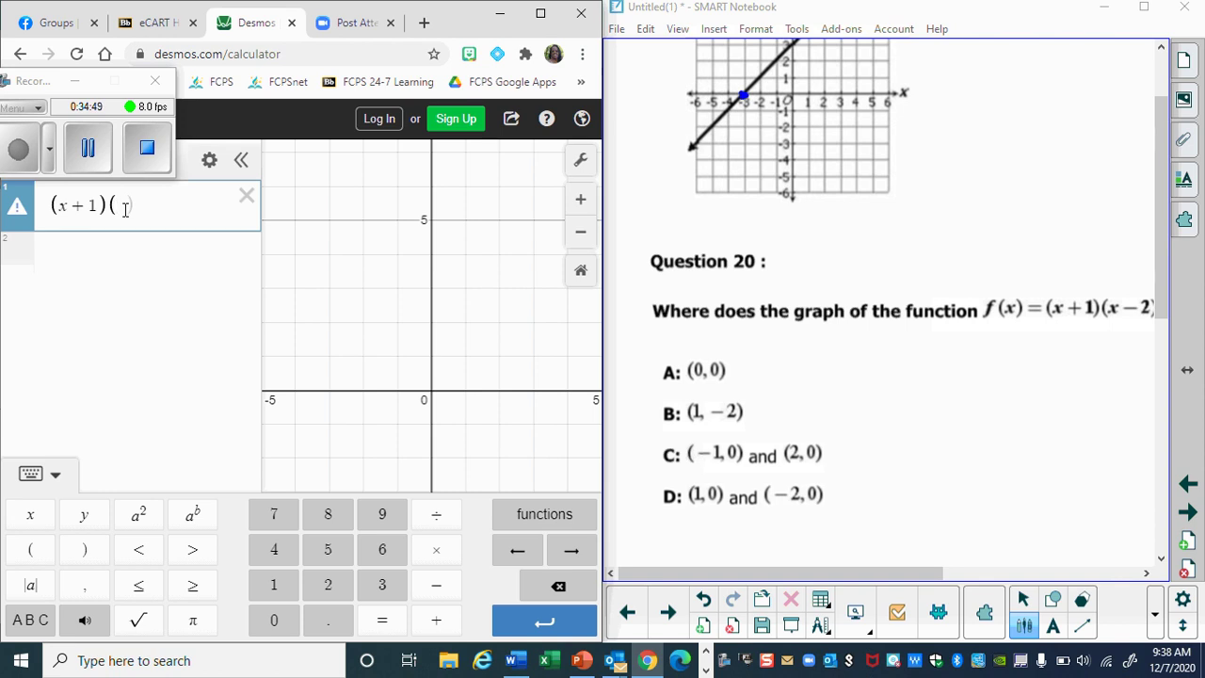
text(x)
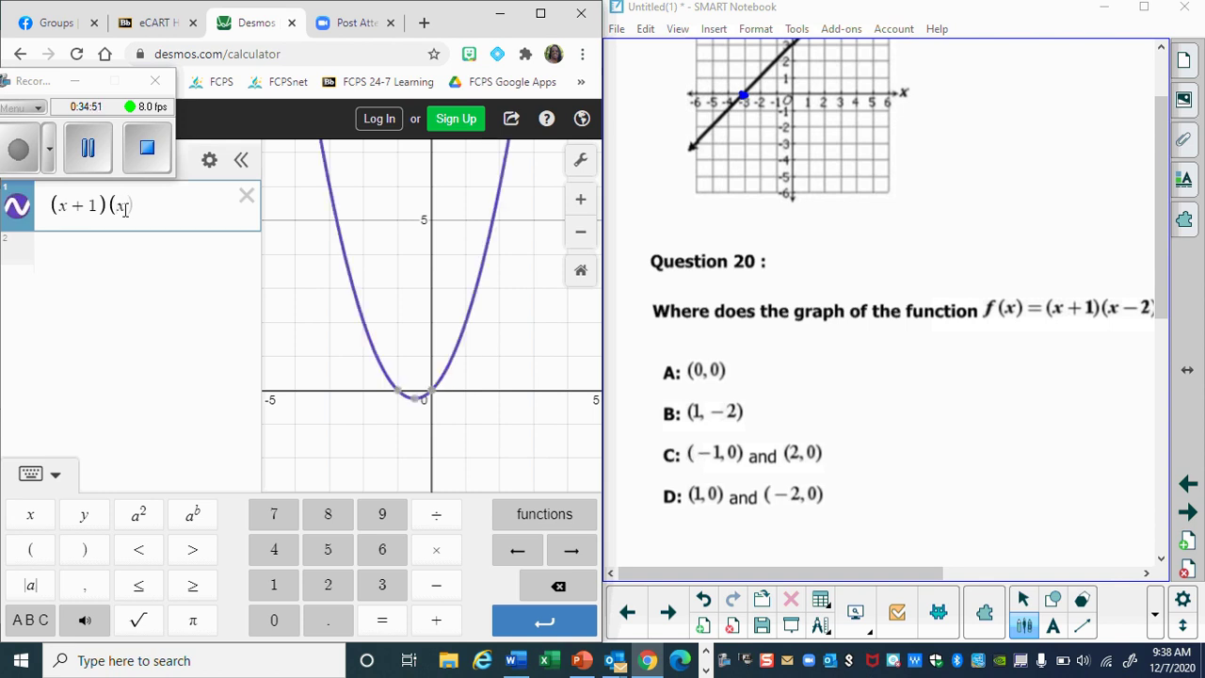
text(-2)
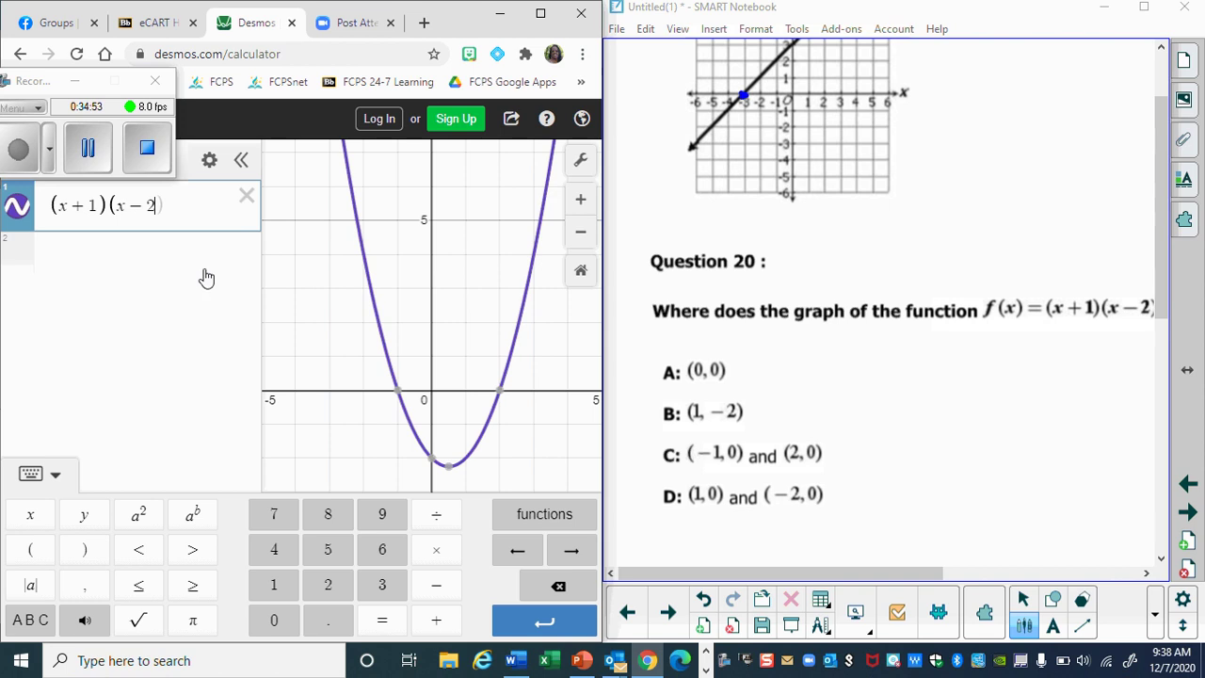
click(826, 579)
Complete the Desmos expression (x+1)(x−2) with its closing parenthesis and hide the keypad.
drag(827, 579, 979, 577)
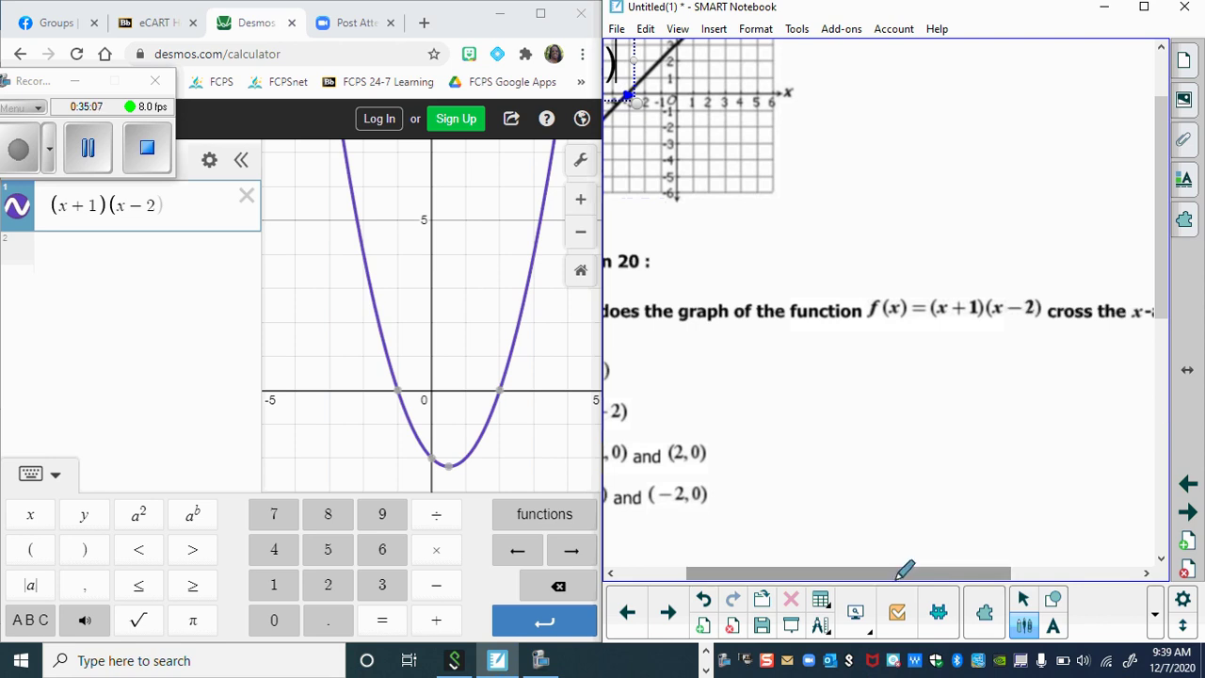
drag(914, 572, 804, 577)
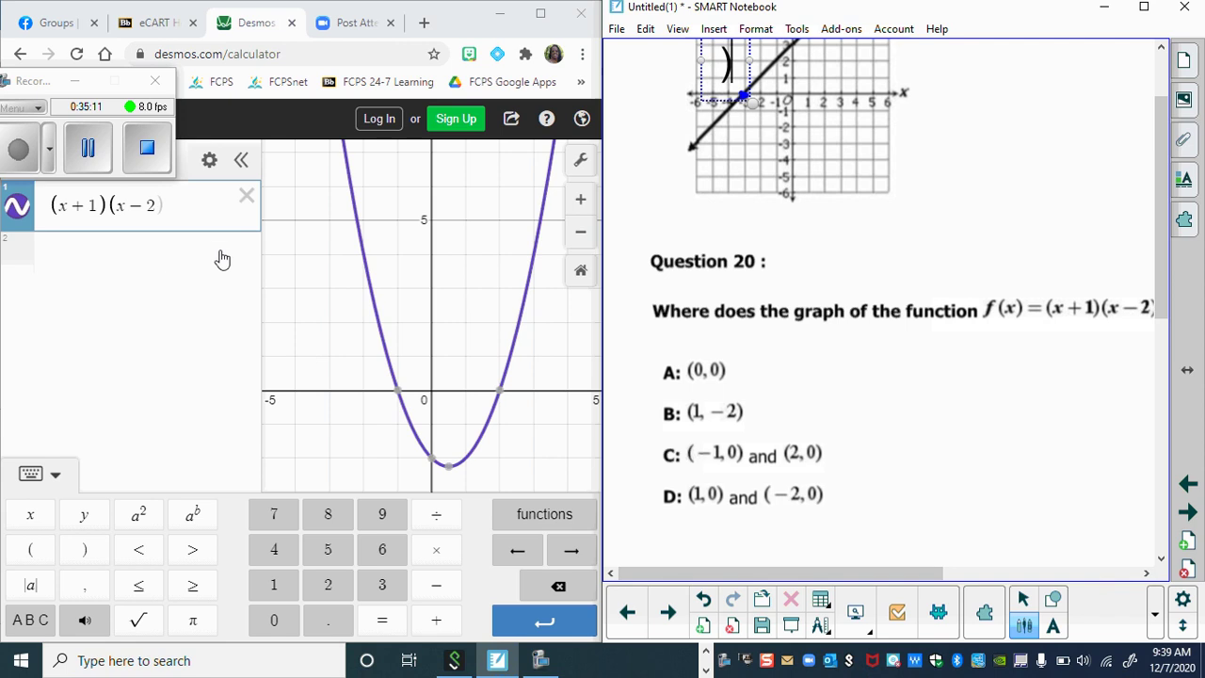
text())
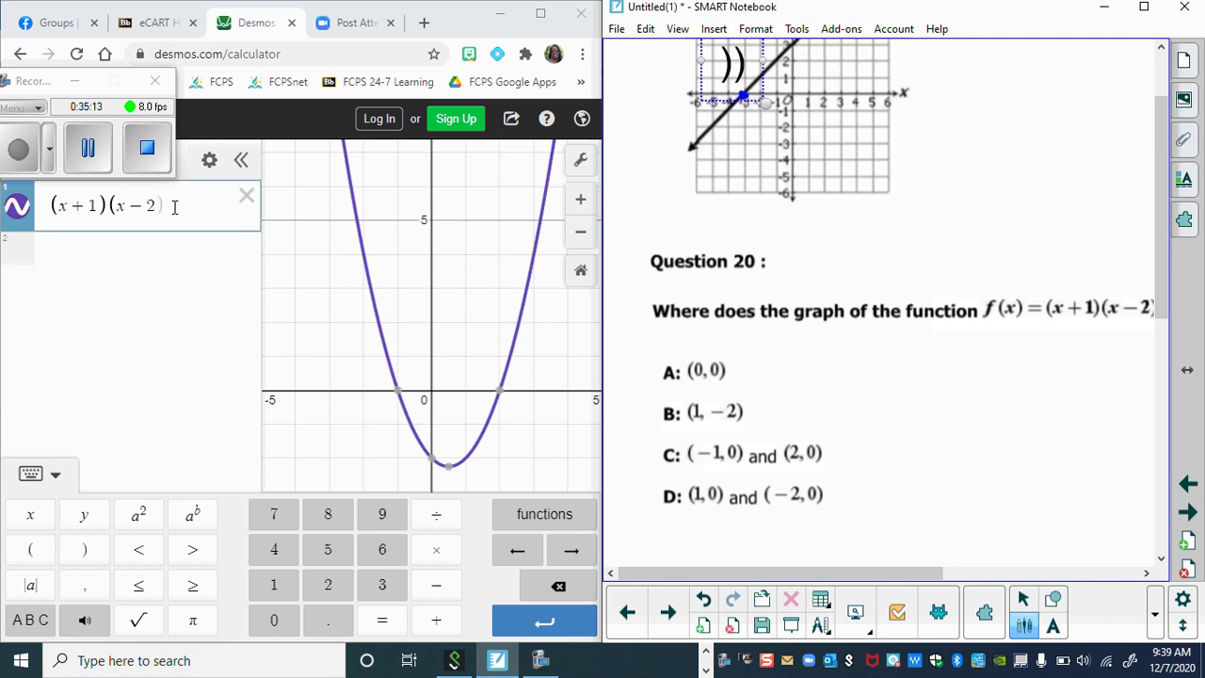
click(171, 202)
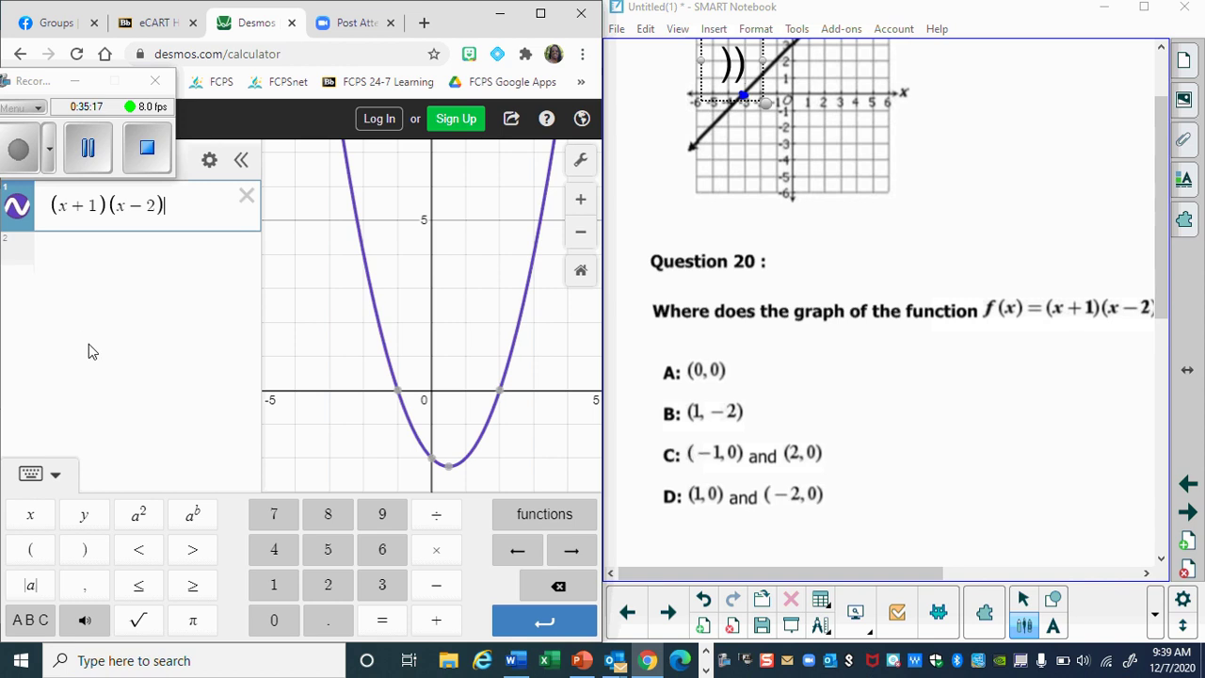
click(311, 376)
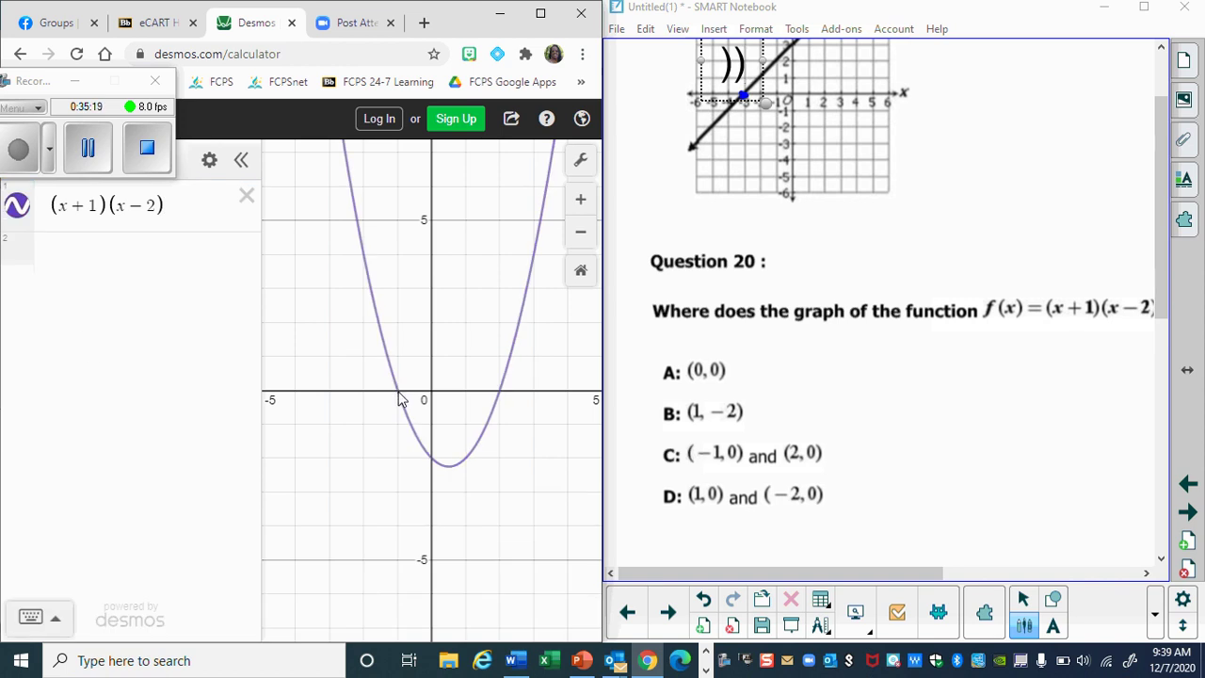
Show the (−1, 0) intercept in Desmos and dot answer C, (−1, 0) and (2, 0), in blue ink.
click(398, 394)
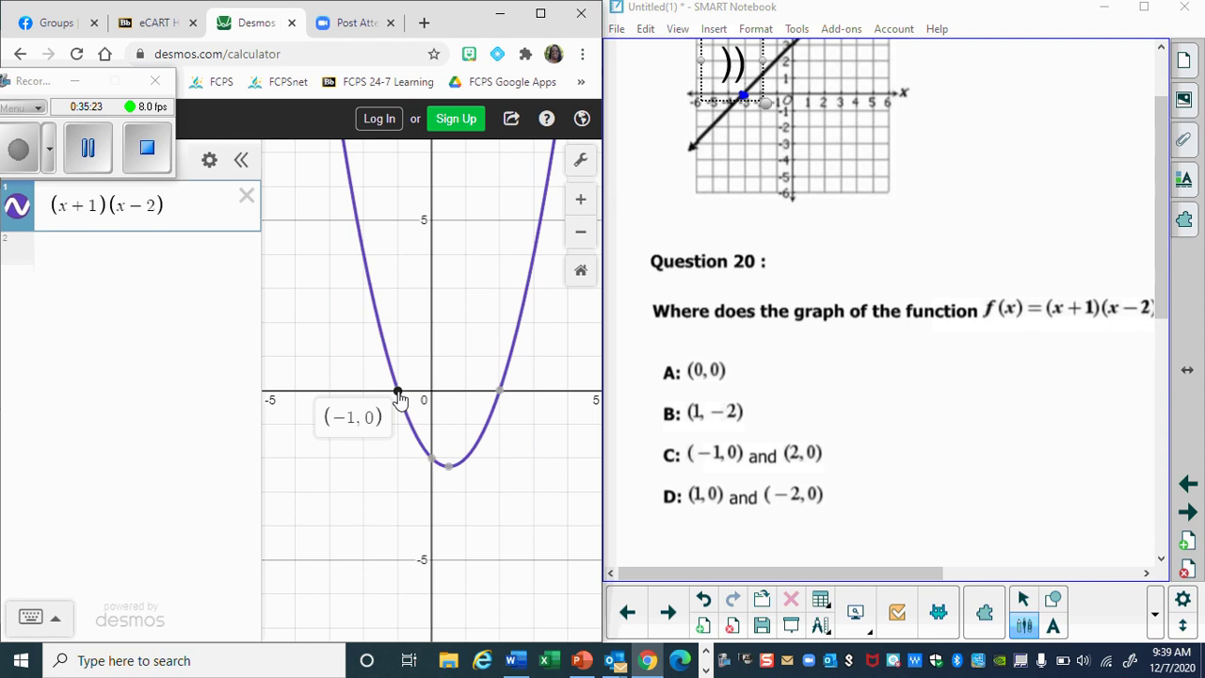
click(657, 452)
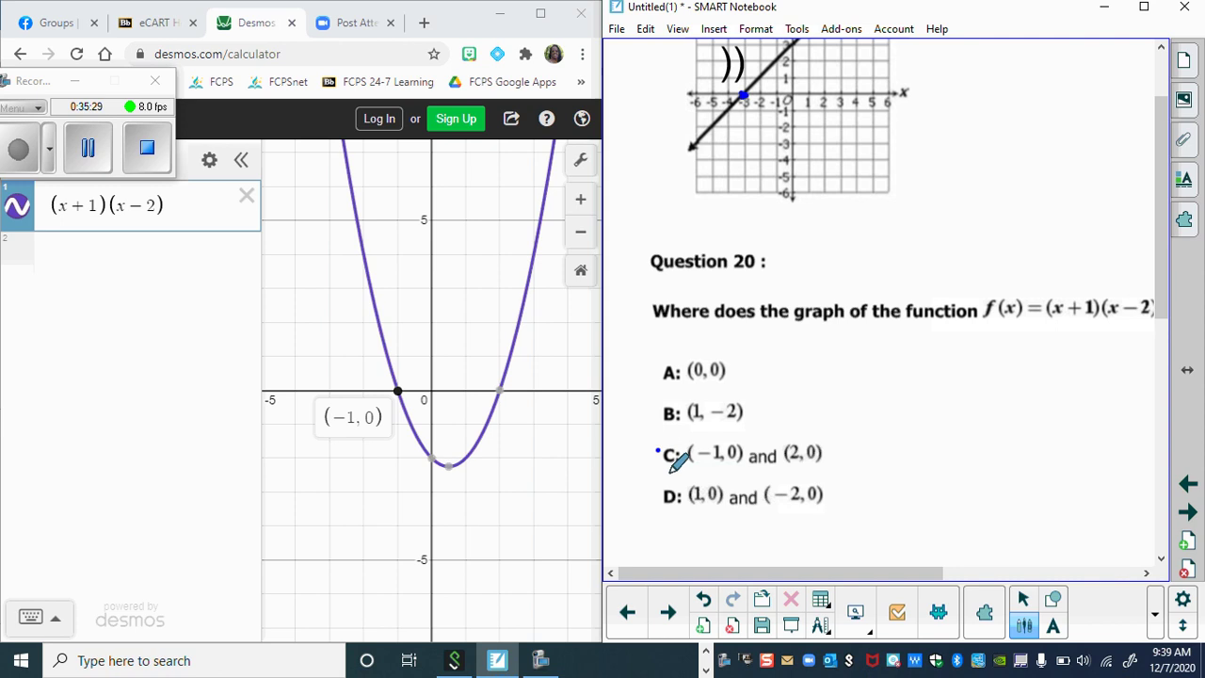
click(552, 296)
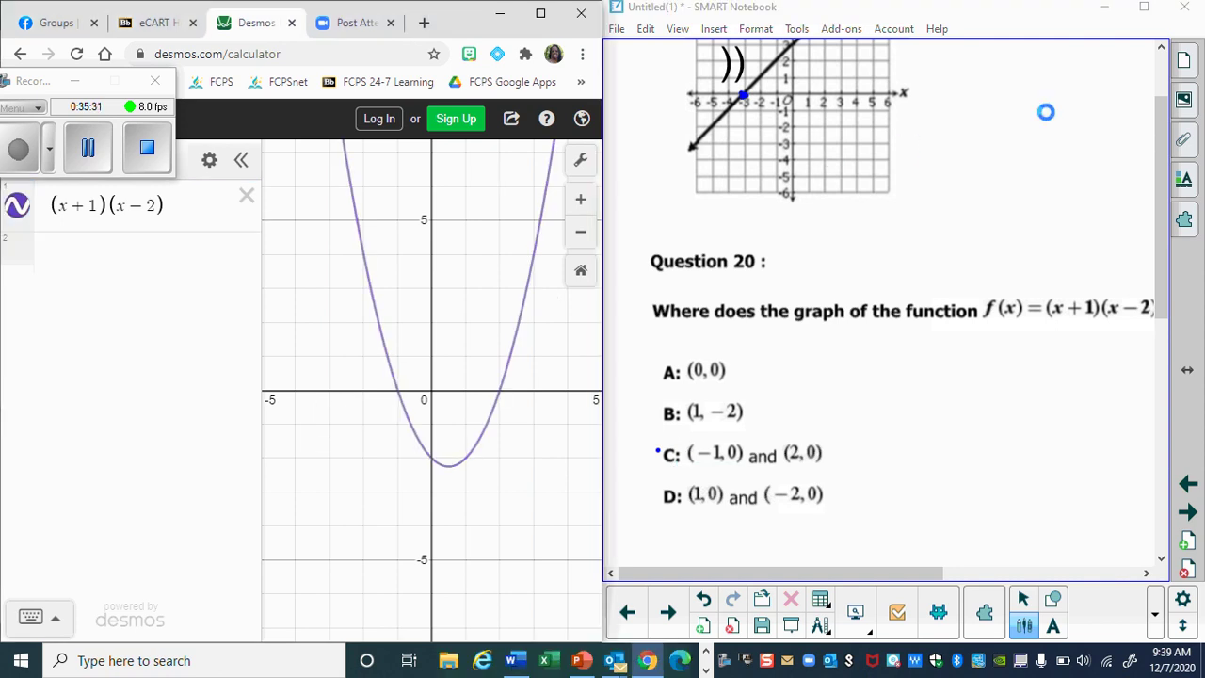